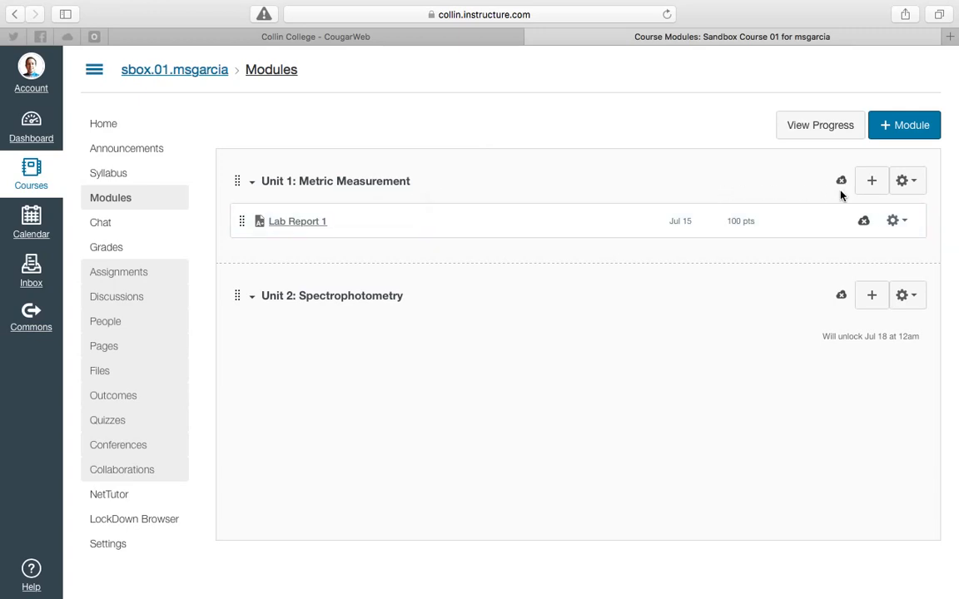
Add the existing quiz "Example Quiz" to the Unit 1: Metric Measurement module without indentation
click(872, 186)
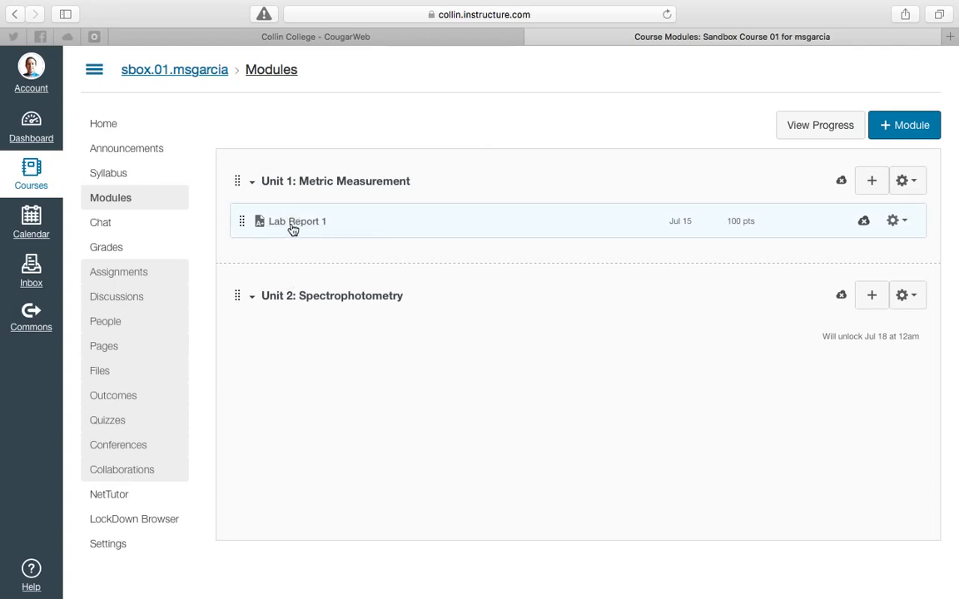
click(871, 181)
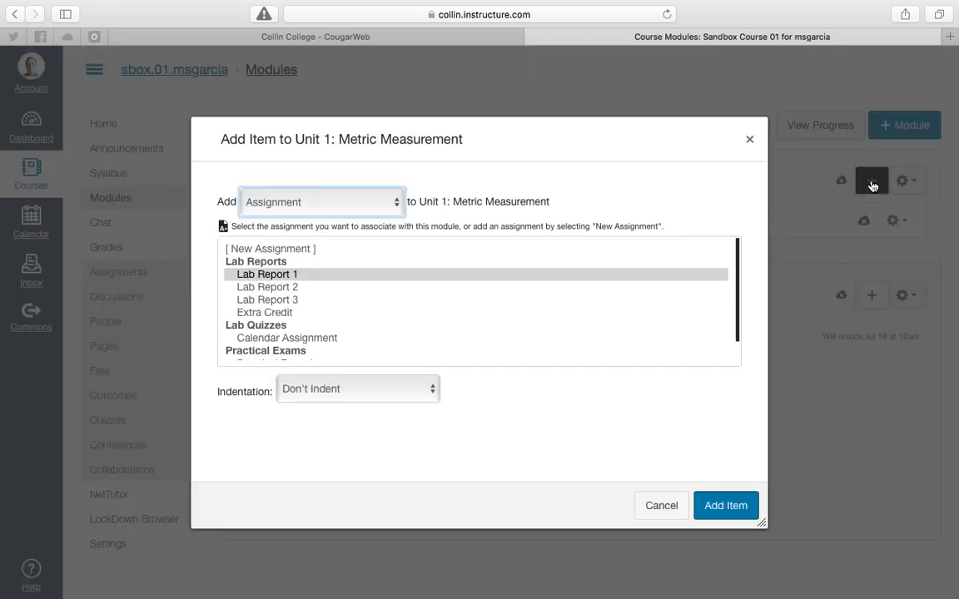
click(374, 200)
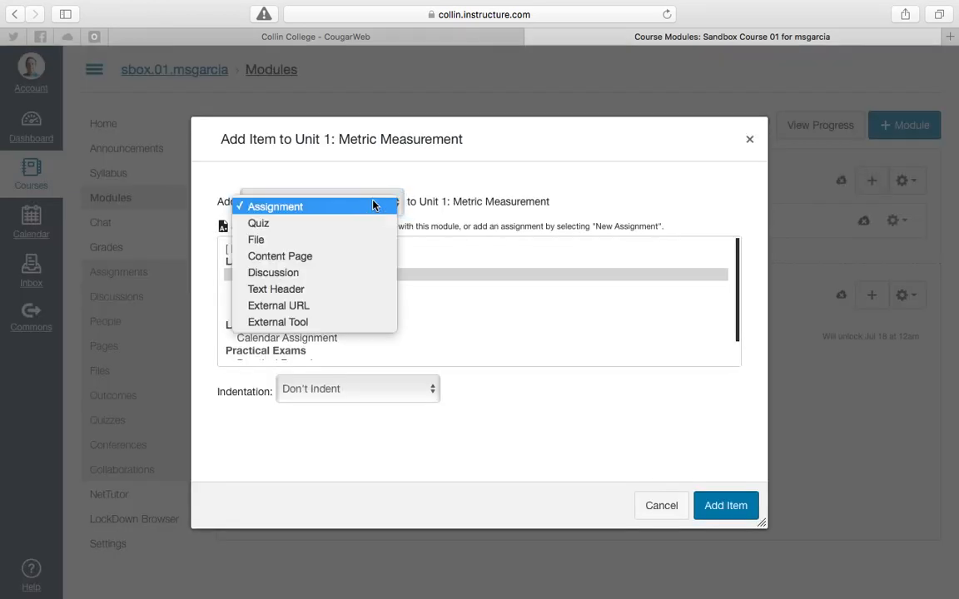
click(378, 192)
click(388, 196)
click(372, 220)
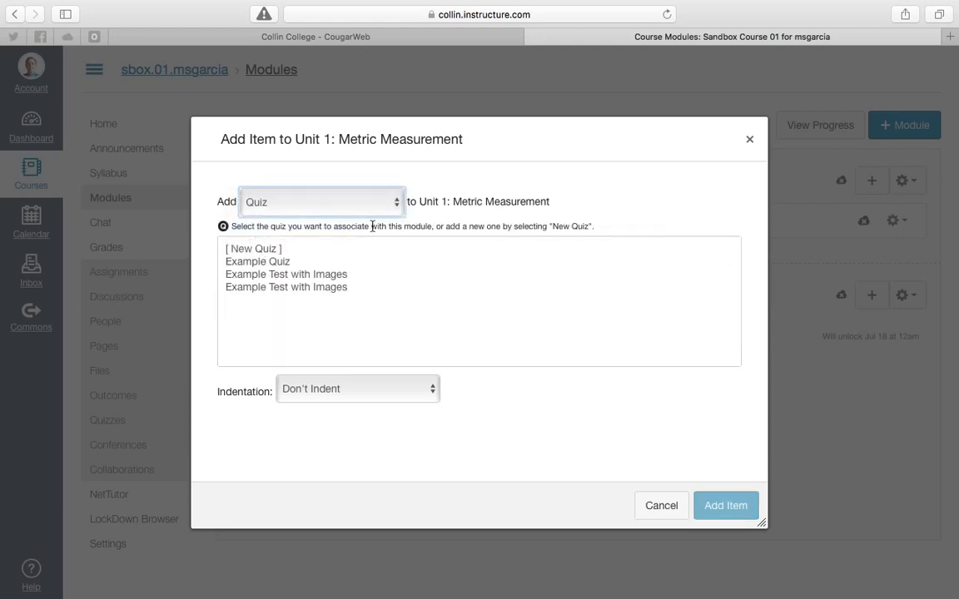
click(262, 263)
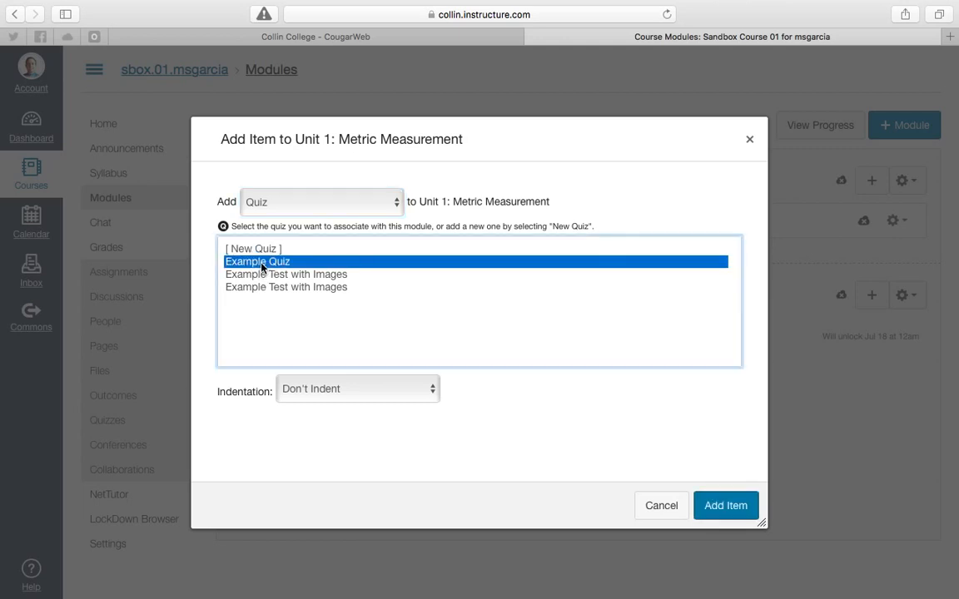
click(738, 506)
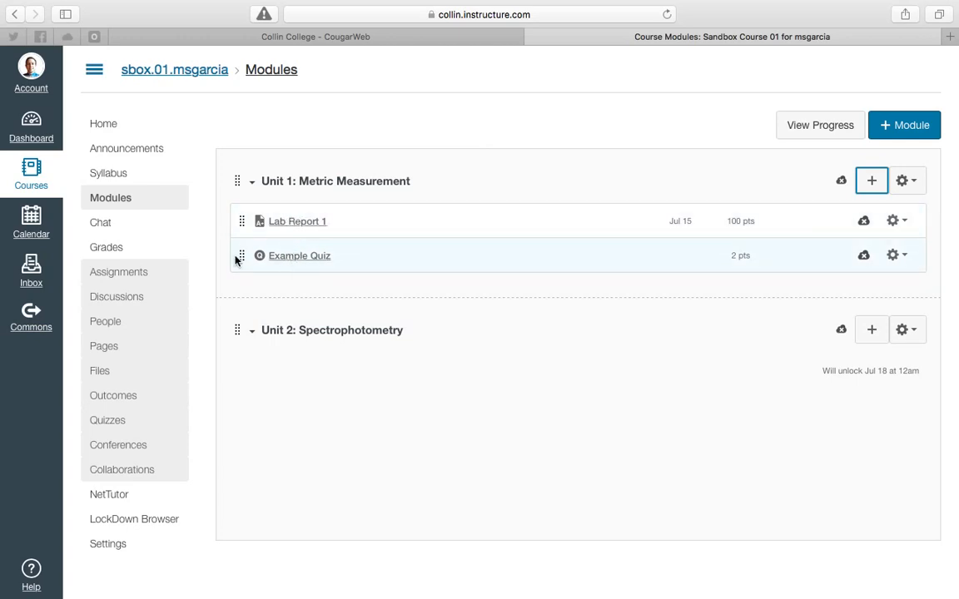
mouse_move(239, 221)
mouse_down()
mouse_move(239, 260)
mouse_move(241, 217)
mouse_up()
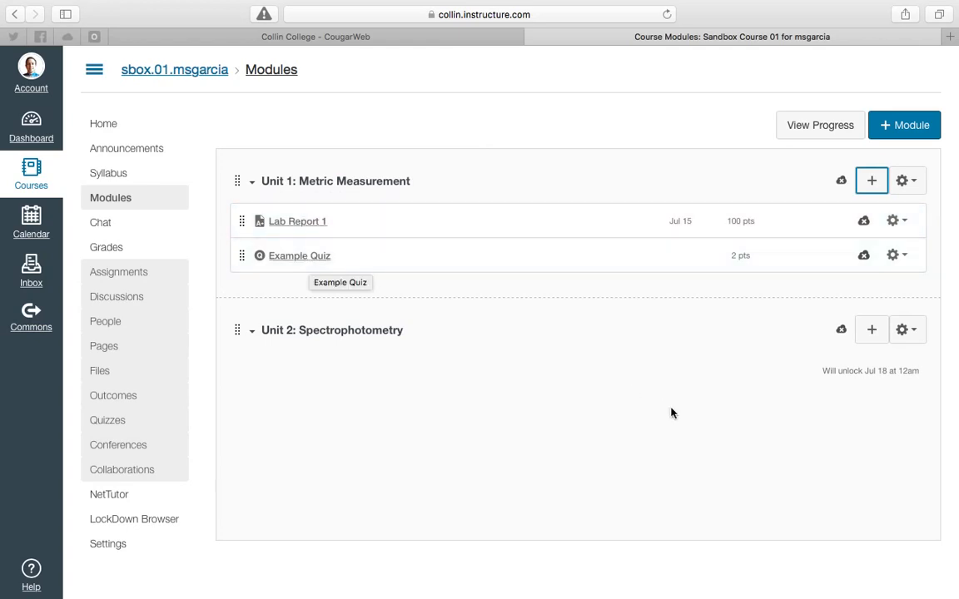
Add the file ch-4.pptx from the Presentations course folder to the Unit 1: Metric Measurement module
click(868, 187)
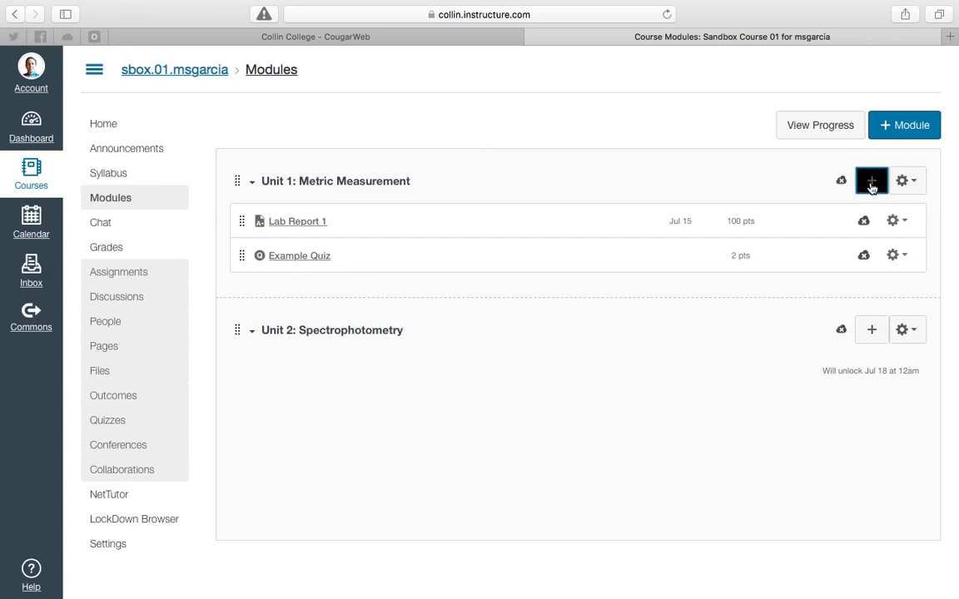
click(871, 184)
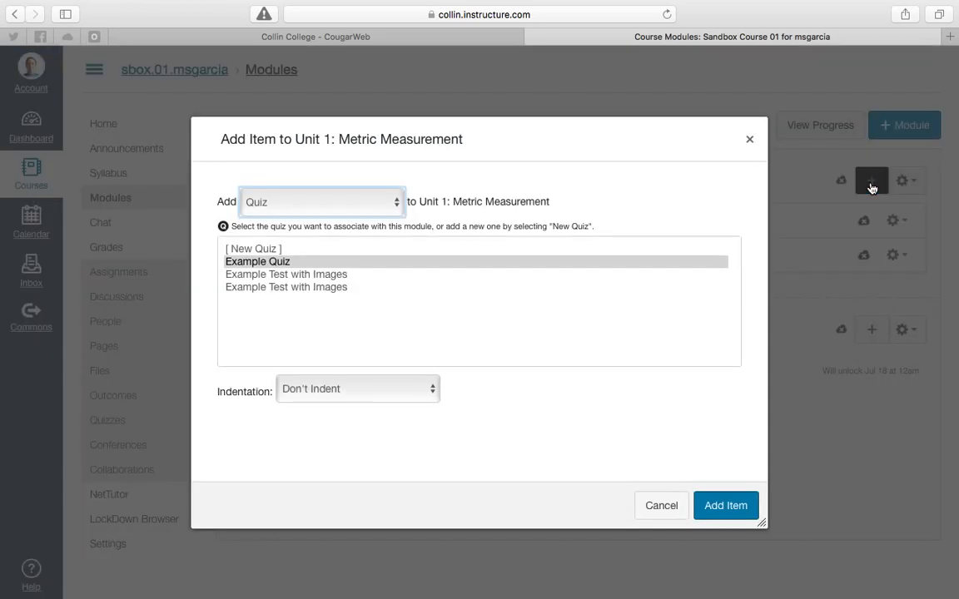
click(396, 201)
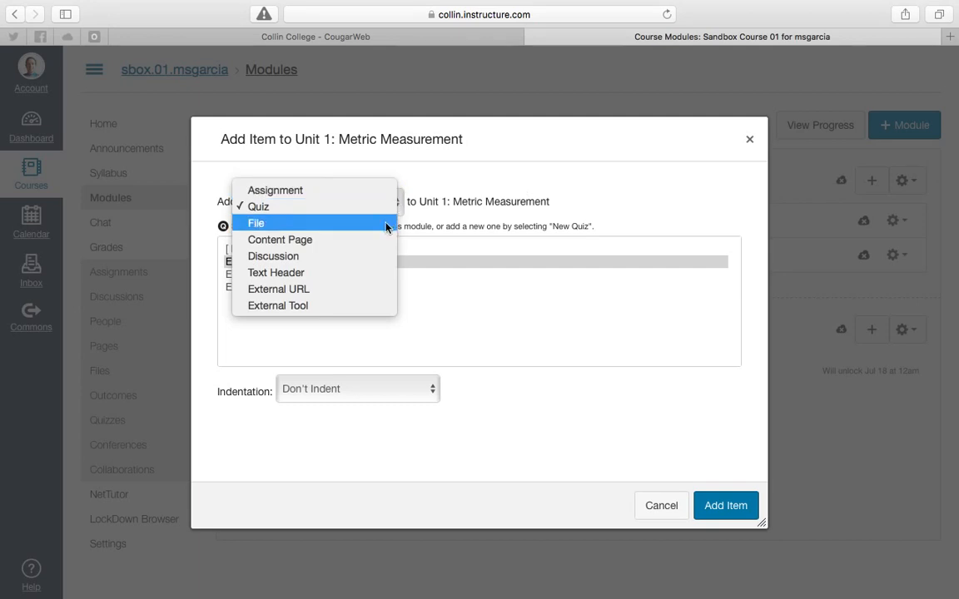
click(386, 227)
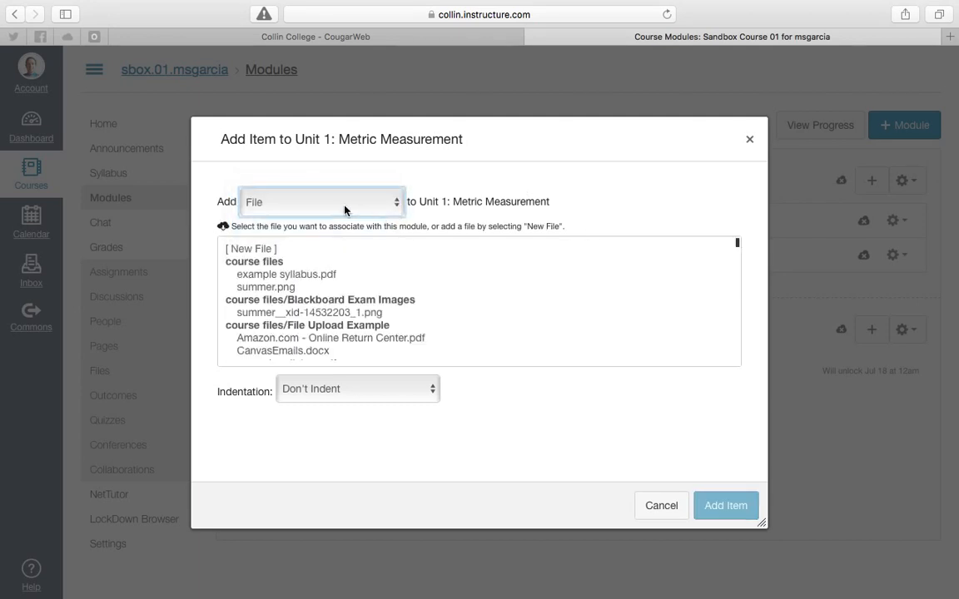
scroll(360, 264, down, 5)
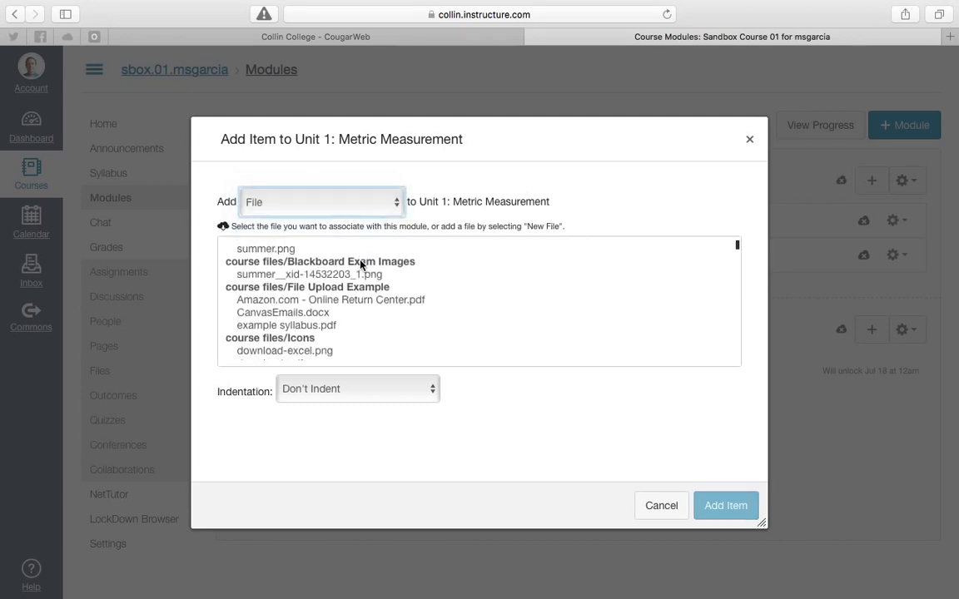
scroll(360, 264, down, 5)
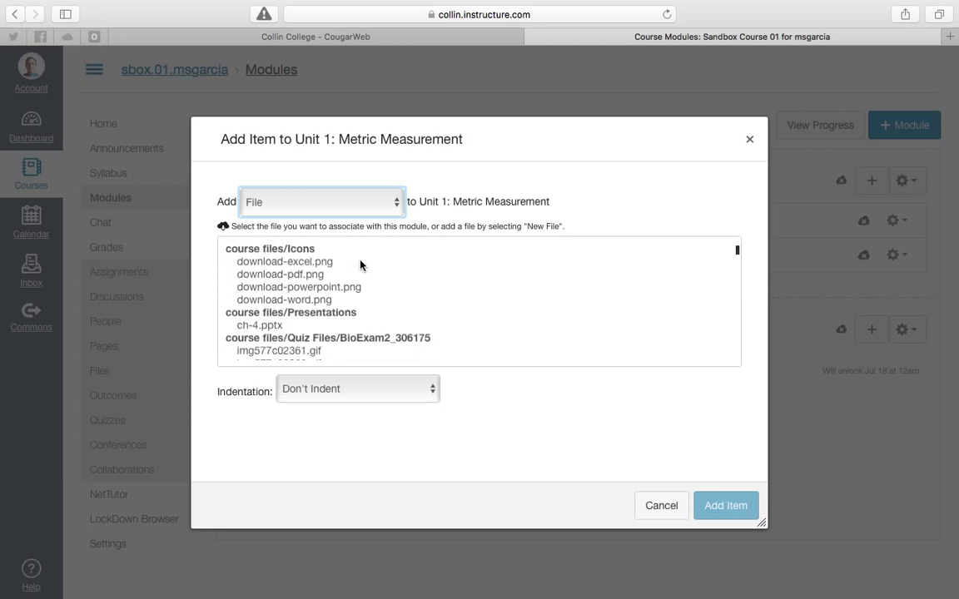
click(258, 301)
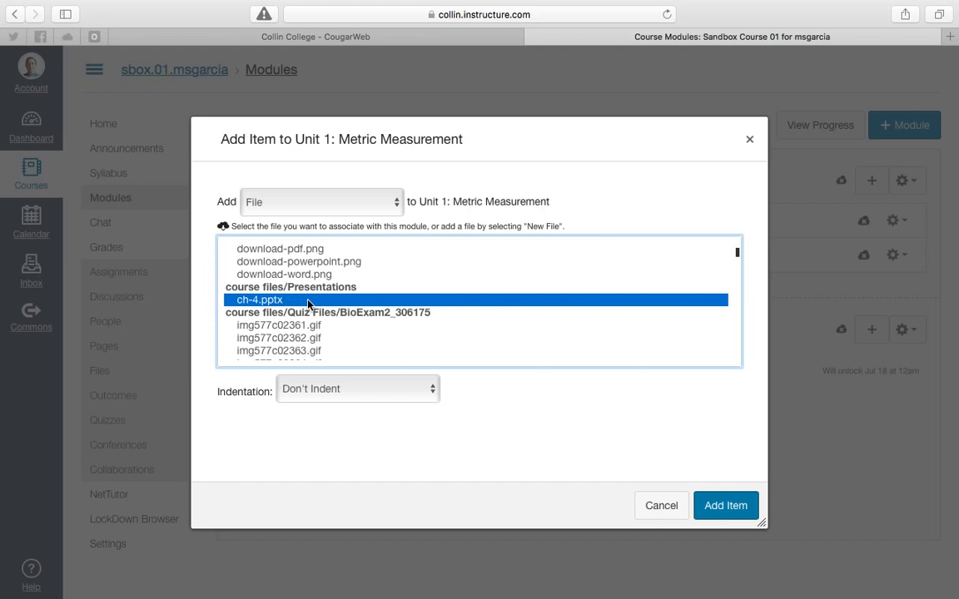
click(723, 505)
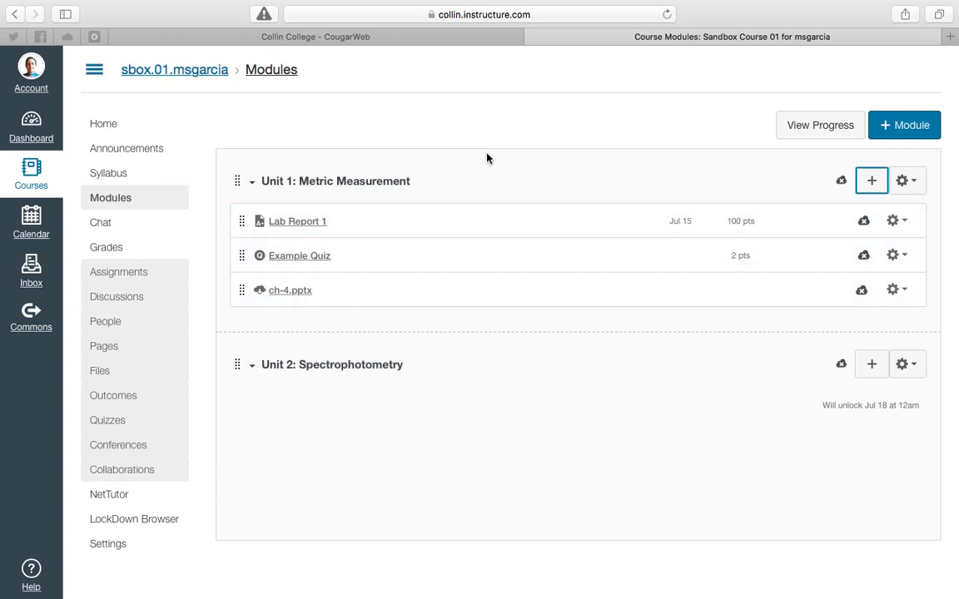
Add the content page "[1.1] Beaker" to Unit 1: Metric Measurement and move it above Lab Report 1 as the first item
click(871, 181)
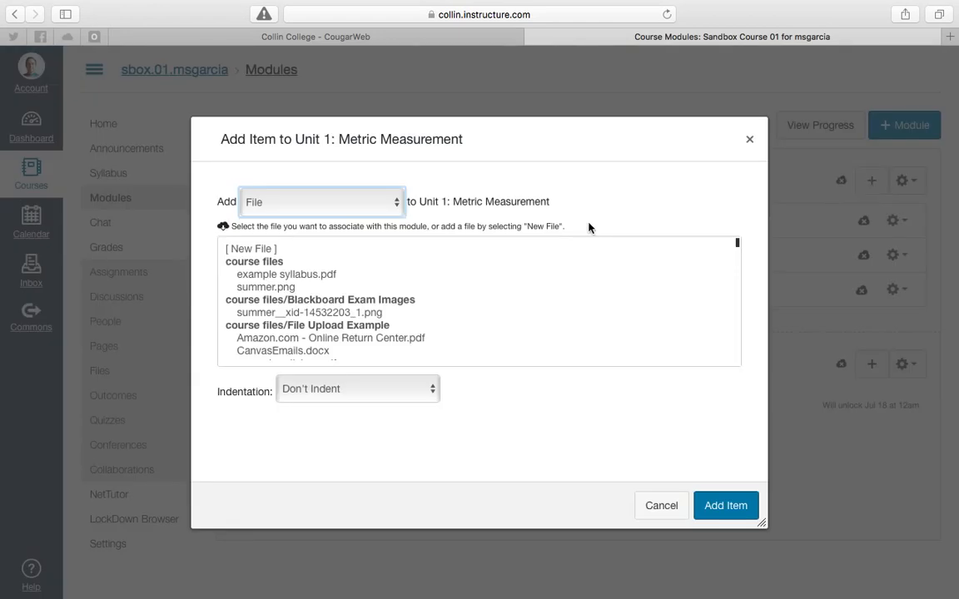
click(389, 205)
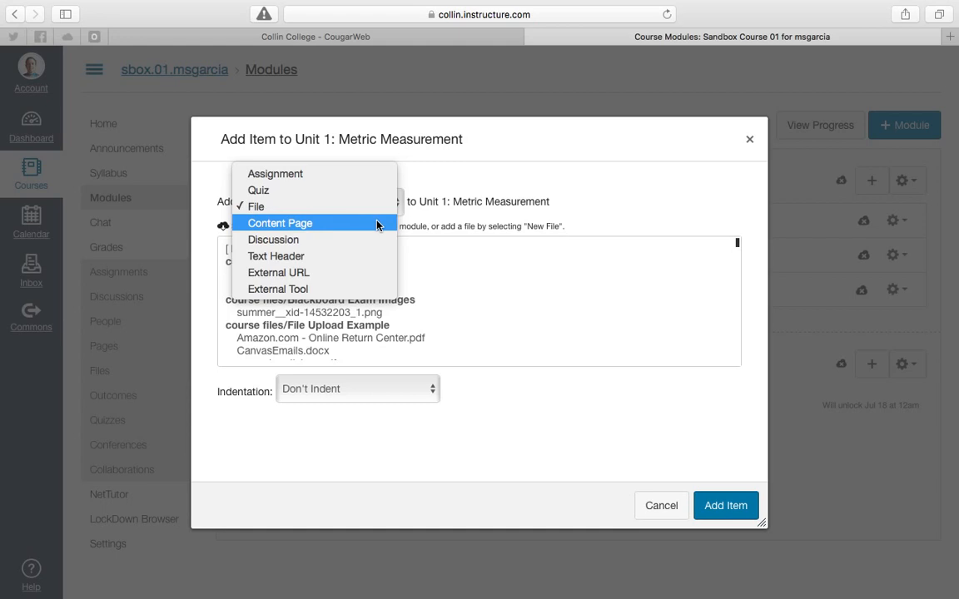
click(376, 225)
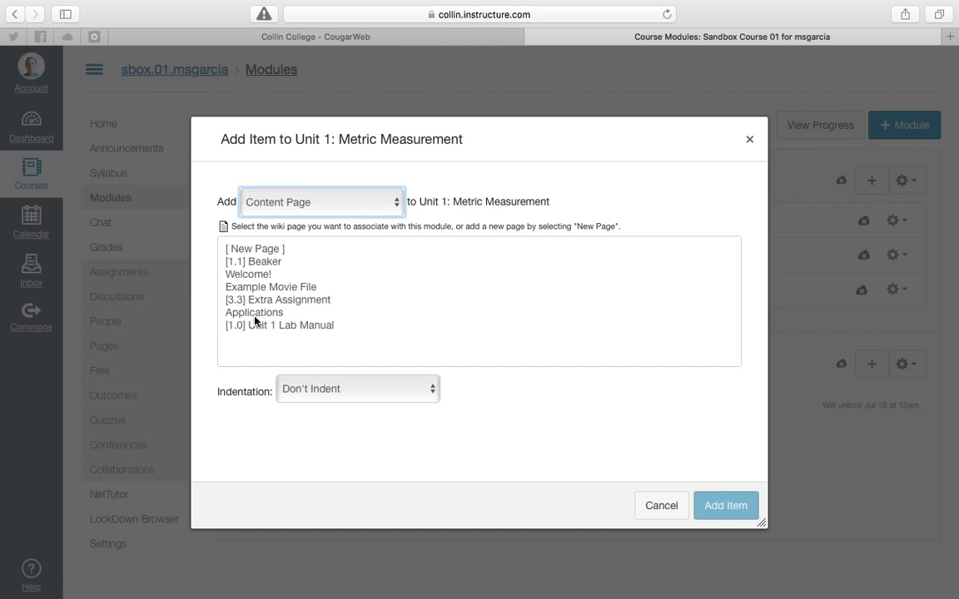
click(268, 262)
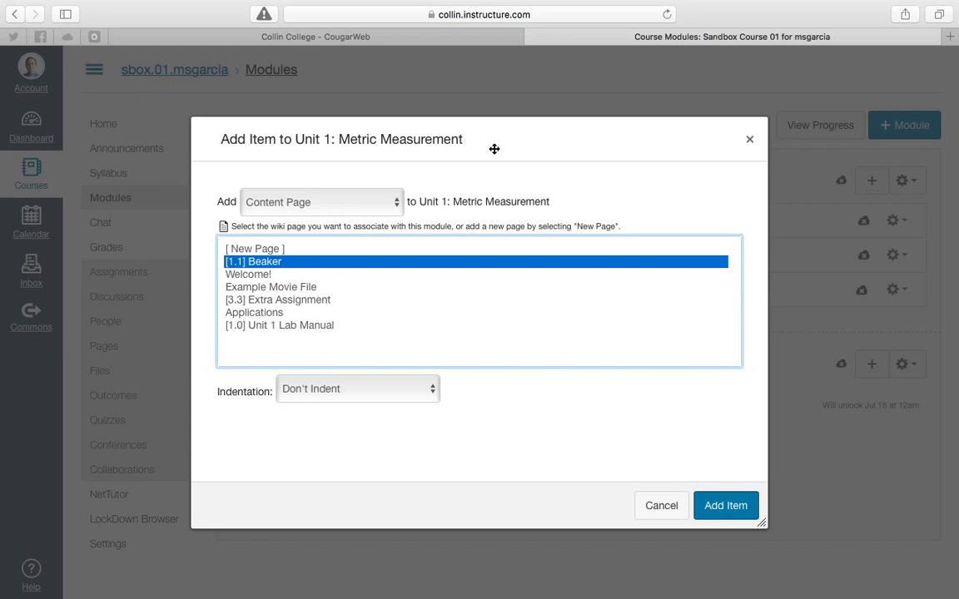
click(736, 510)
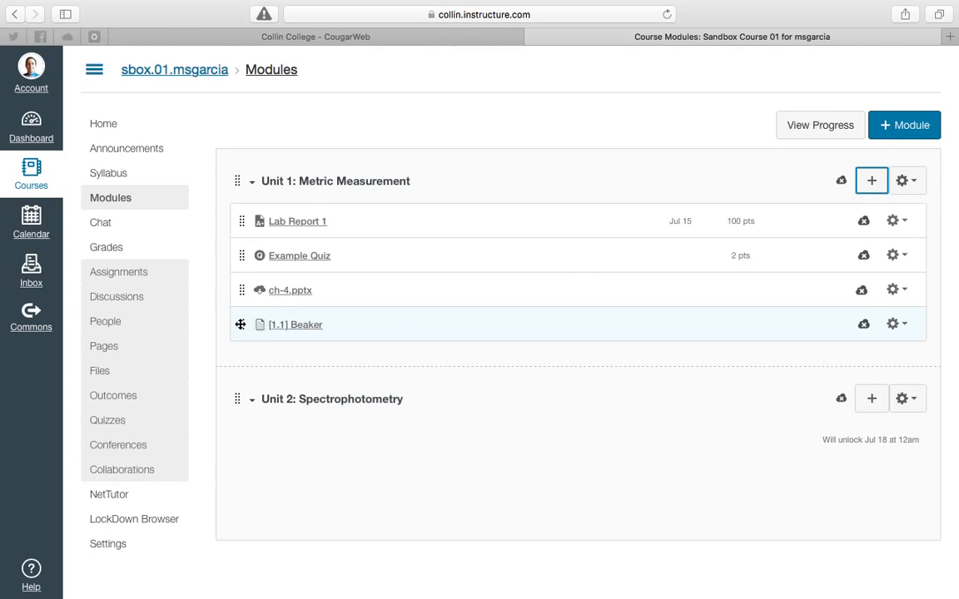
click(243, 325)
drag(243, 324, 248, 216)
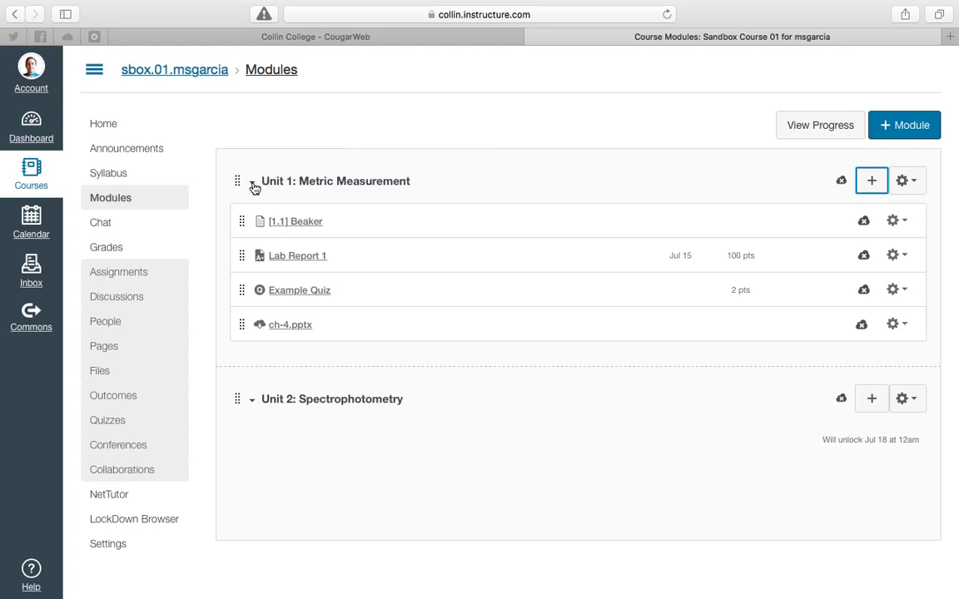
Collapse the Unit 1: Metric Measurement module and expand it again
scroll(343, 187, down, 1)
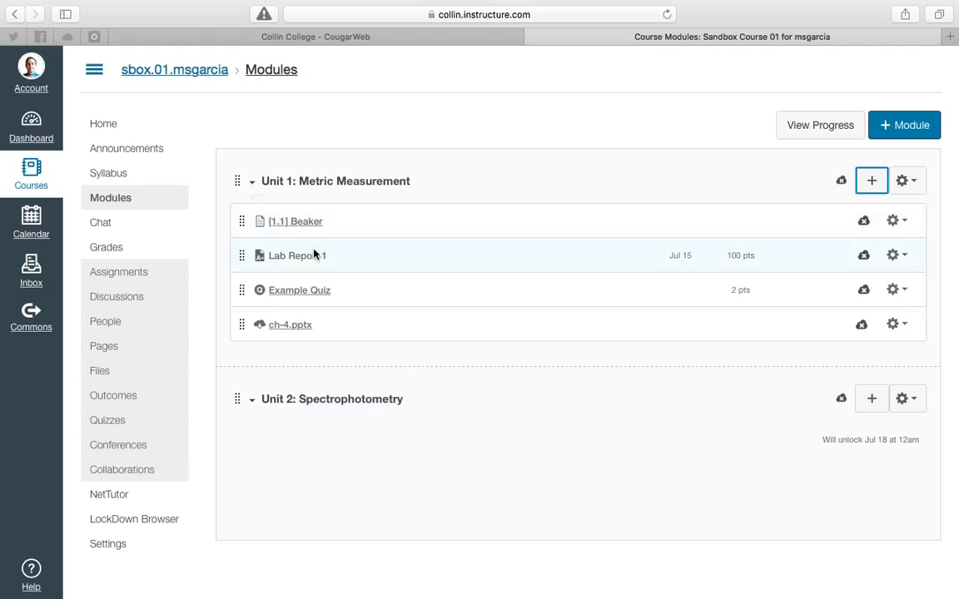
click(254, 185)
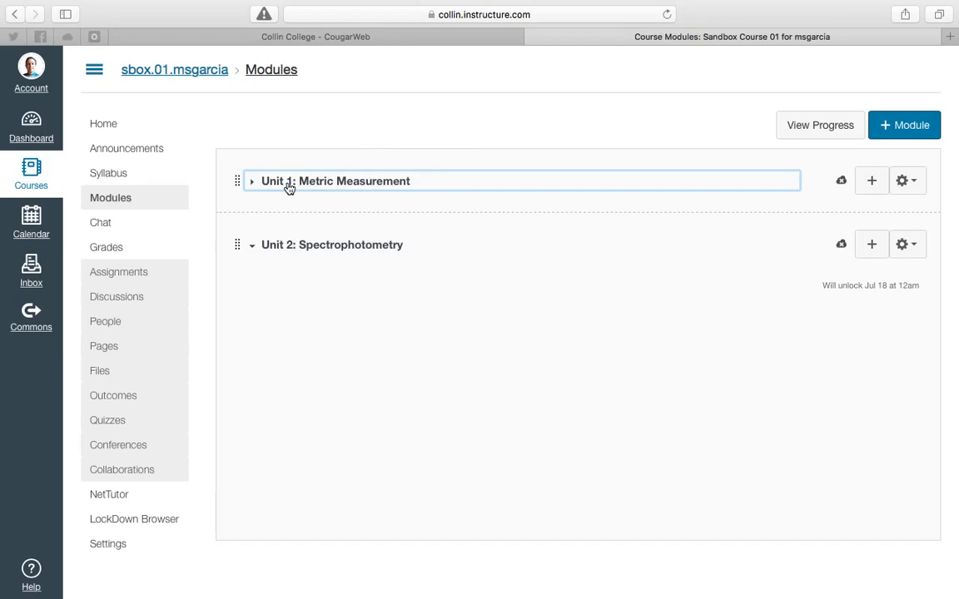
click(253, 184)
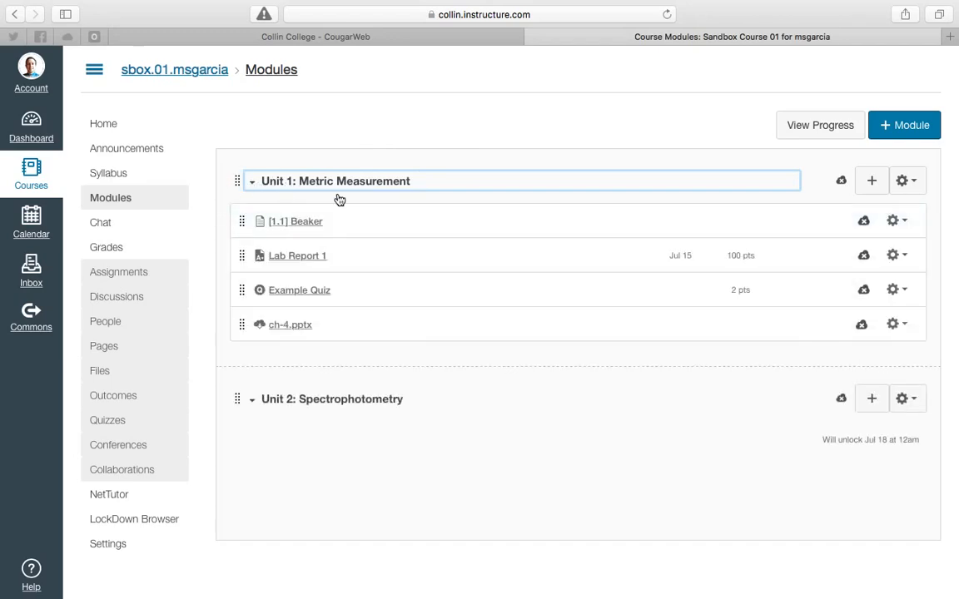
click(518, 123)
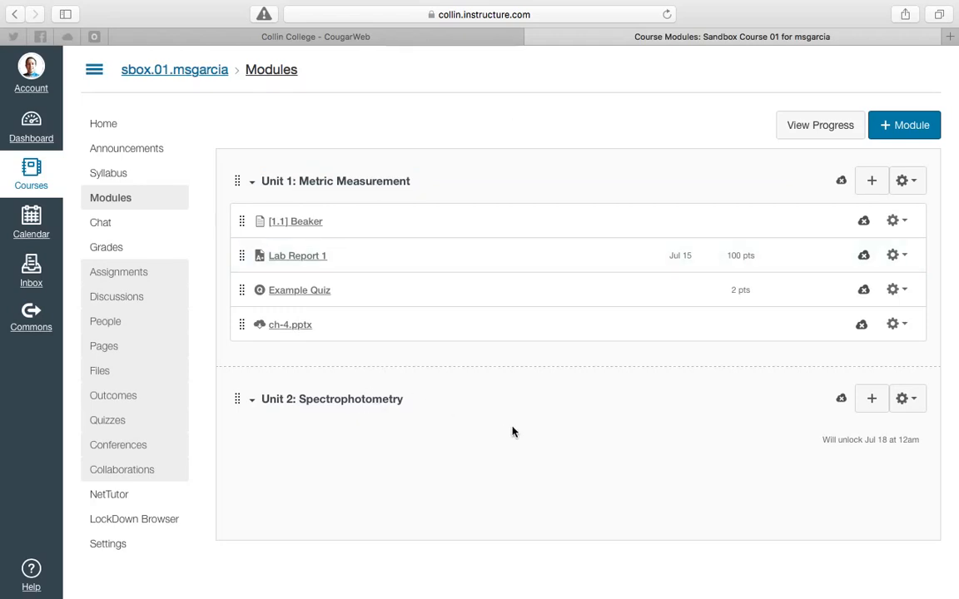
Add the discussion "Example Discussion" to Unit 2: Spectrophotometry and move it to the end of Unit 1, below ch-4.pptx
click(871, 399)
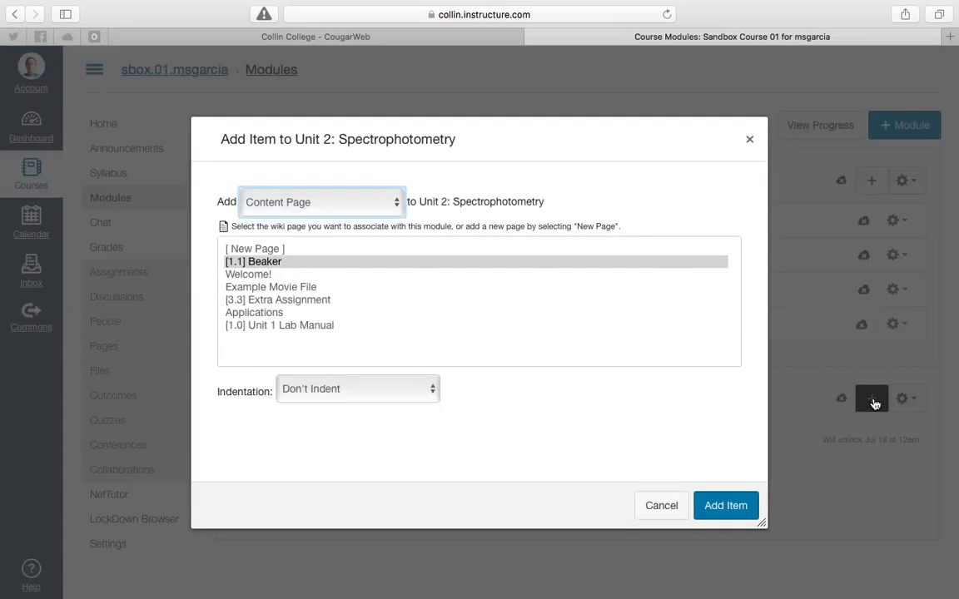
click(352, 207)
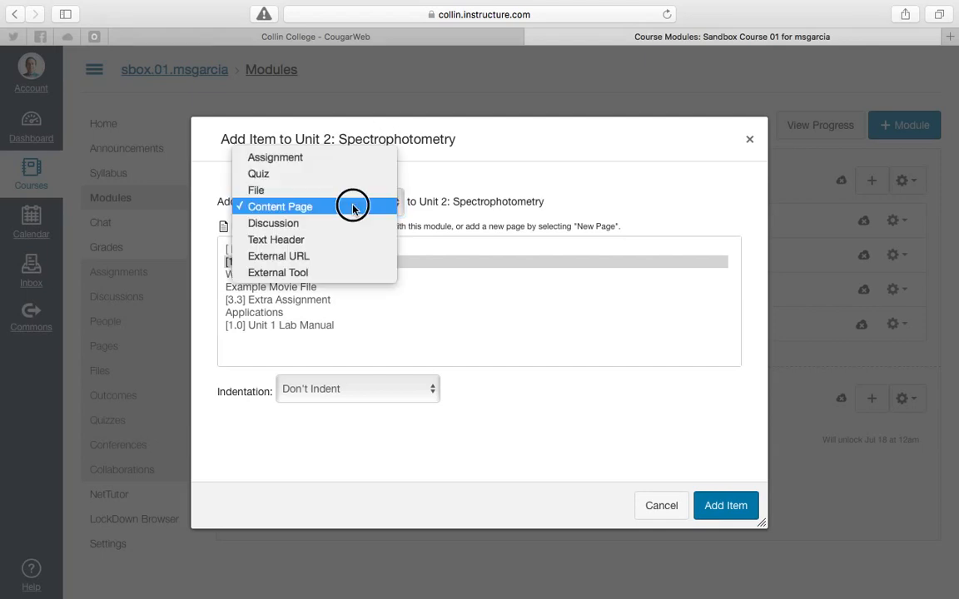
click(353, 225)
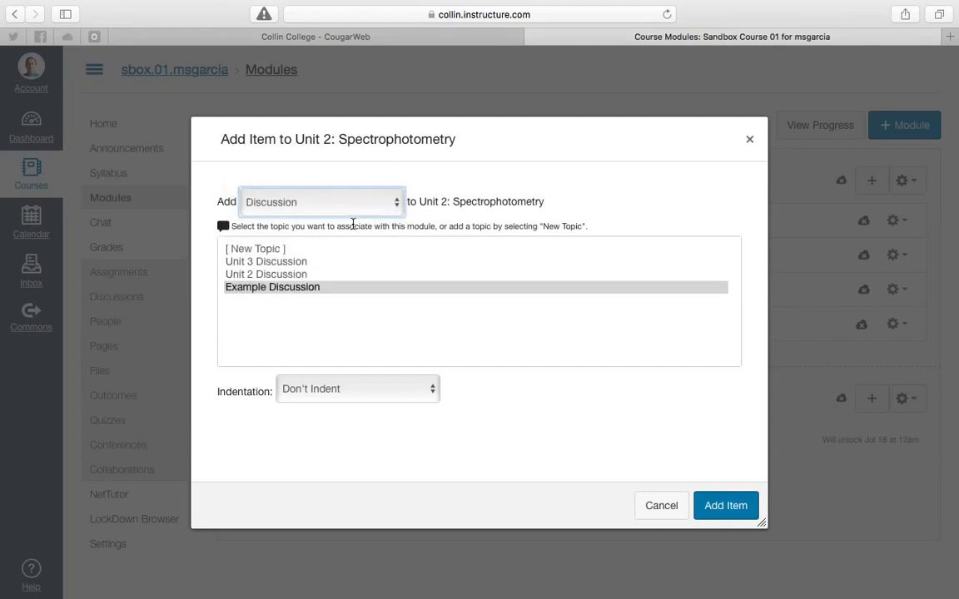
click(279, 276)
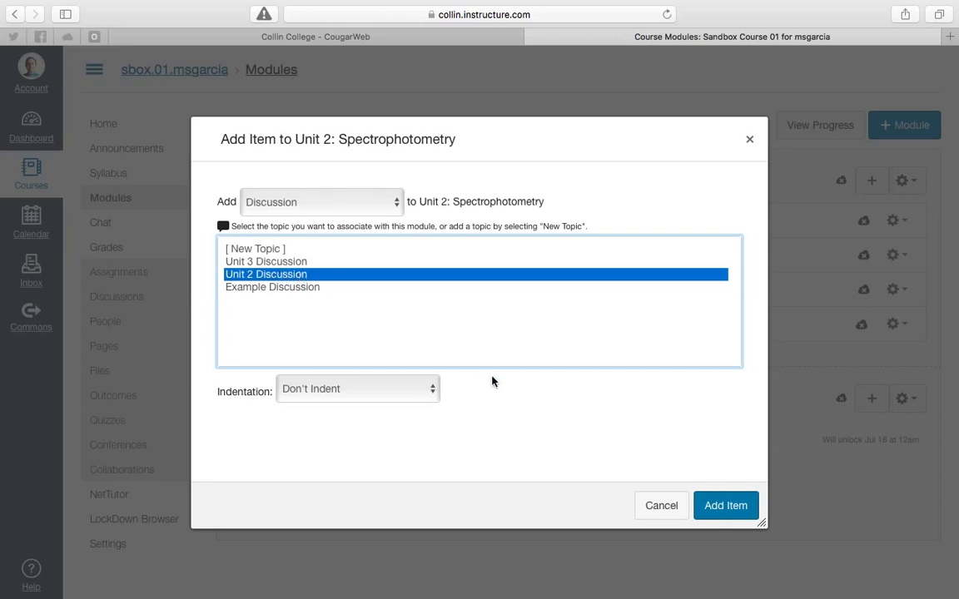
click(282, 288)
click(723, 506)
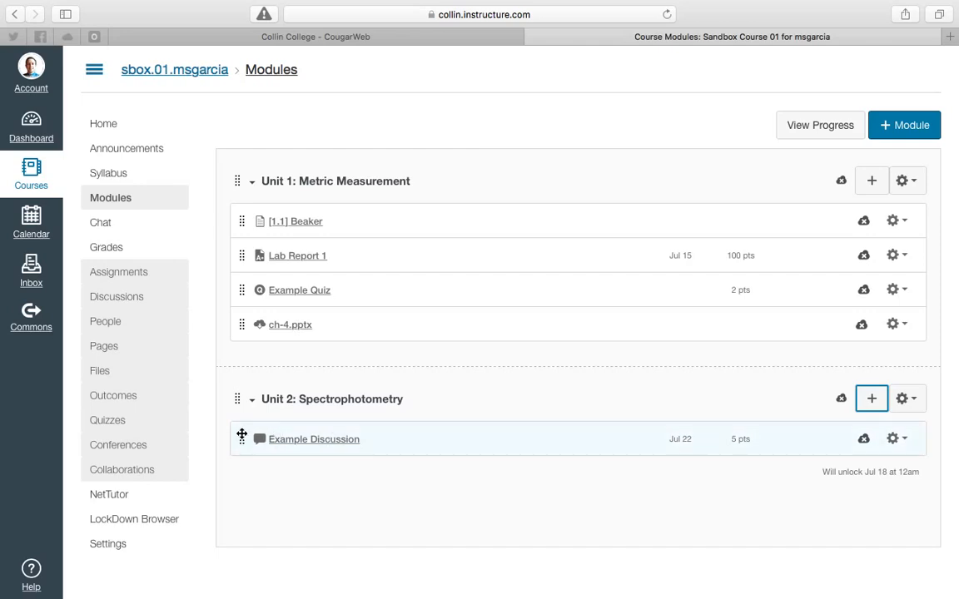
drag(240, 439, 237, 364)
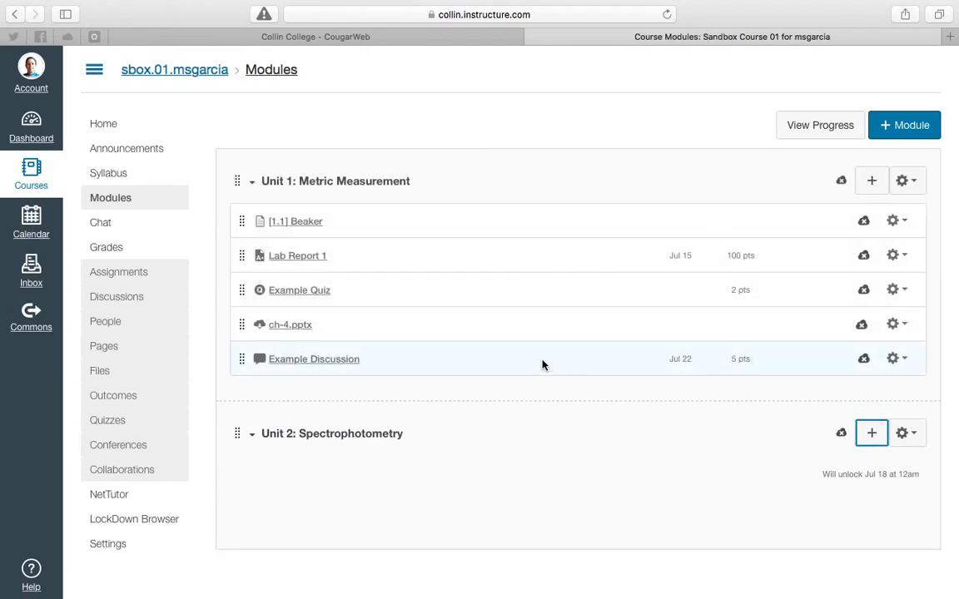
Add the existing discussion "Unit 2 Discussion" to the Unit 2: Spectrophotometry module
click(872, 433)
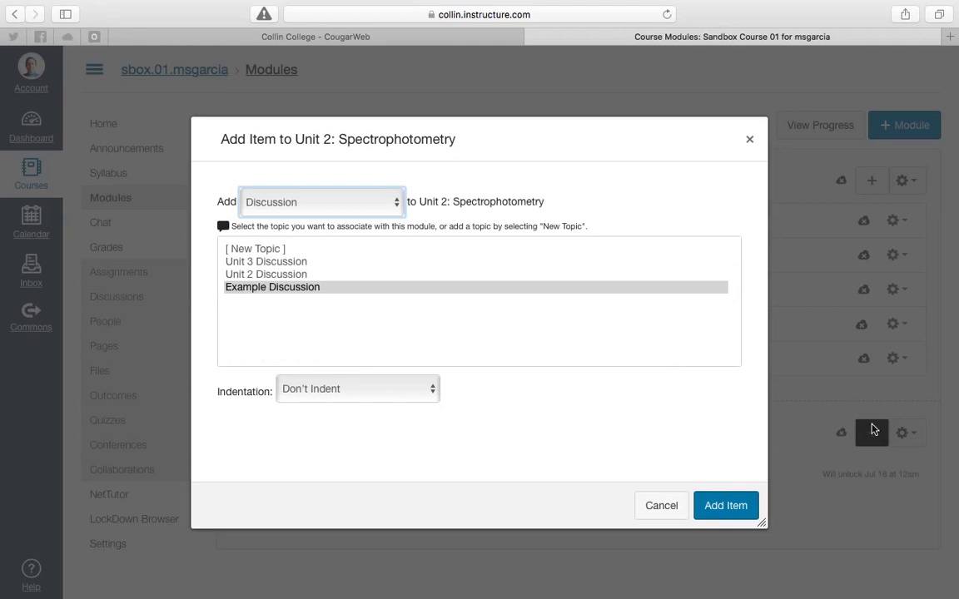
click(279, 275)
click(747, 508)
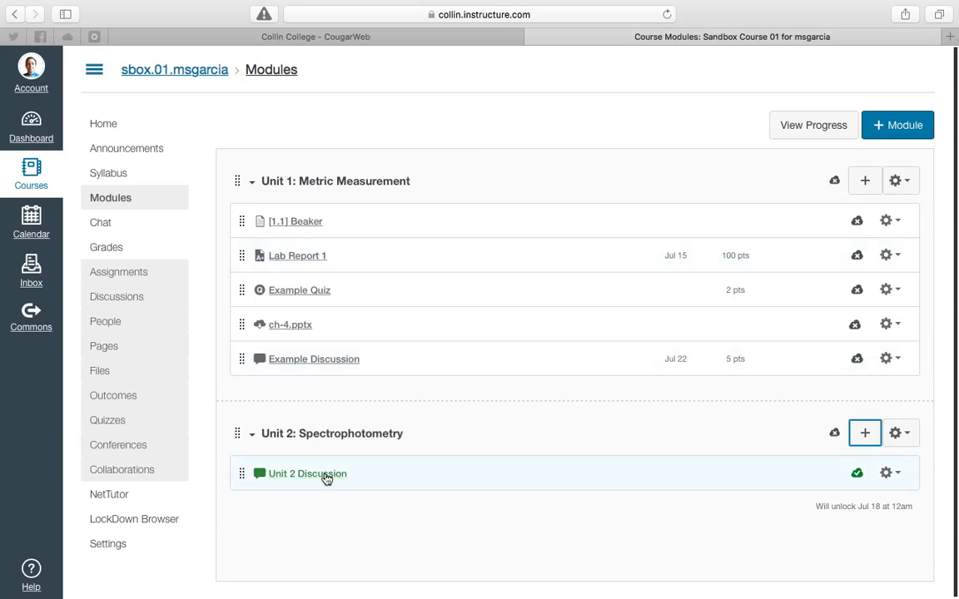
click(866, 434)
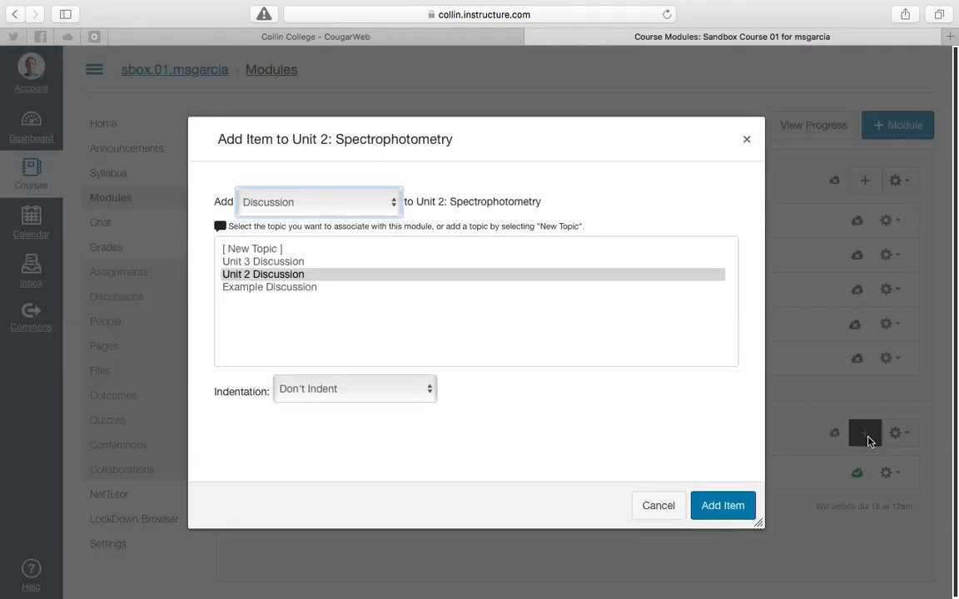
click(383, 201)
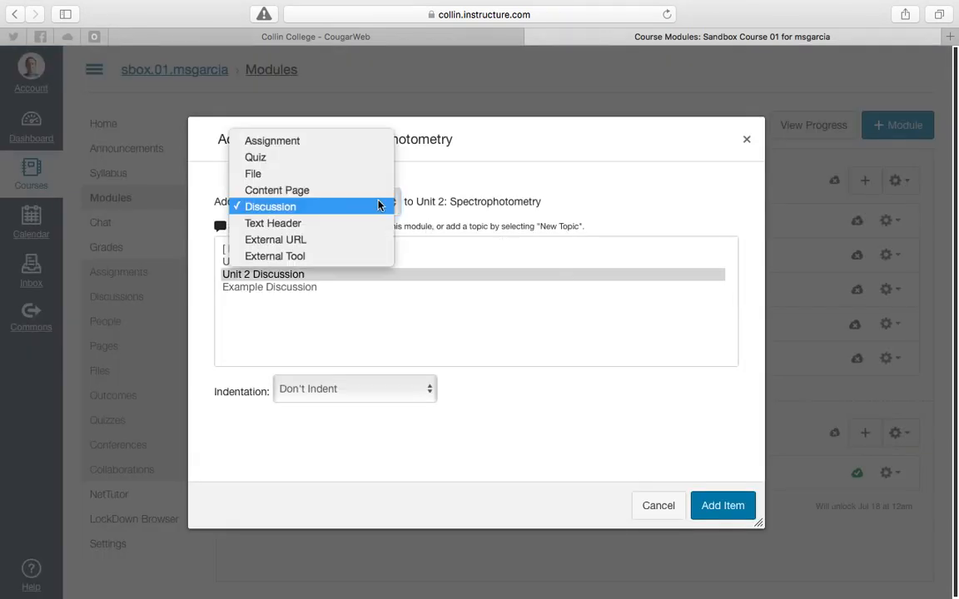
click(303, 241)
click(304, 250)
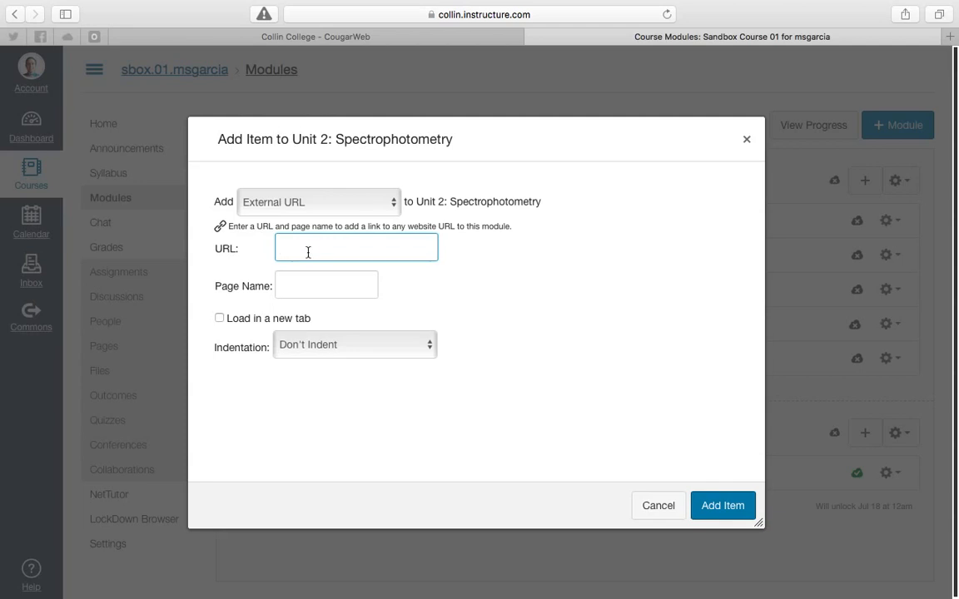
text(www)
text(t)
text(t)
text(p:)
text(//w)
text(ww.google.com)
key(Tab)
text(Link to)
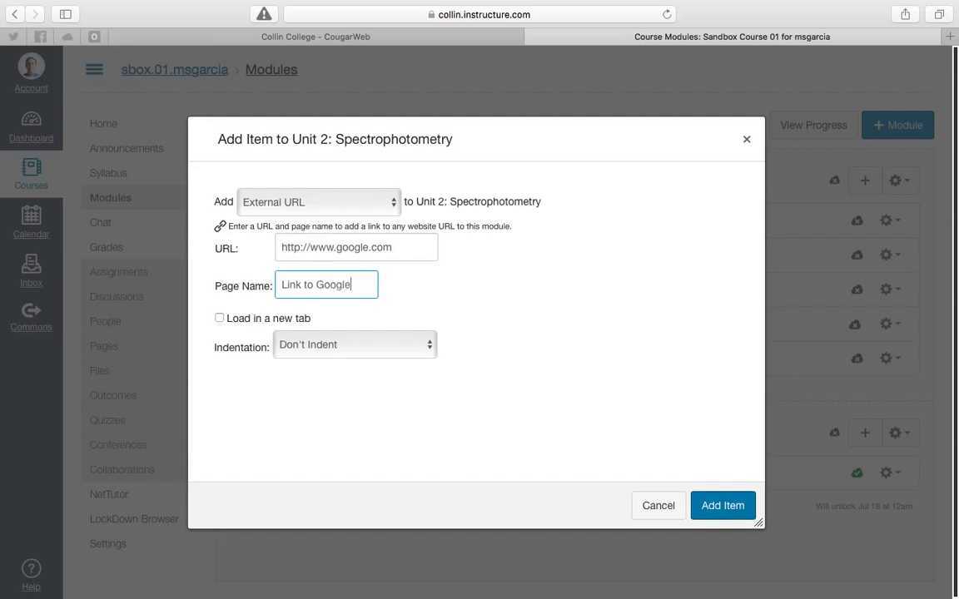
Set the Google link to load in a new tab and add it to the Unit 2: Spectrophotometry module
click(469, 431)
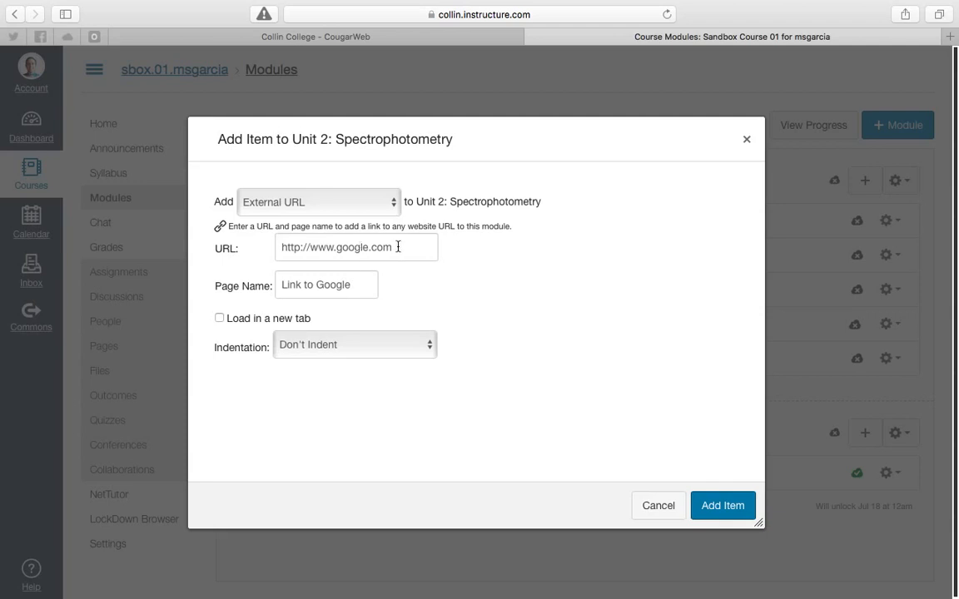
drag(400, 246, 283, 250)
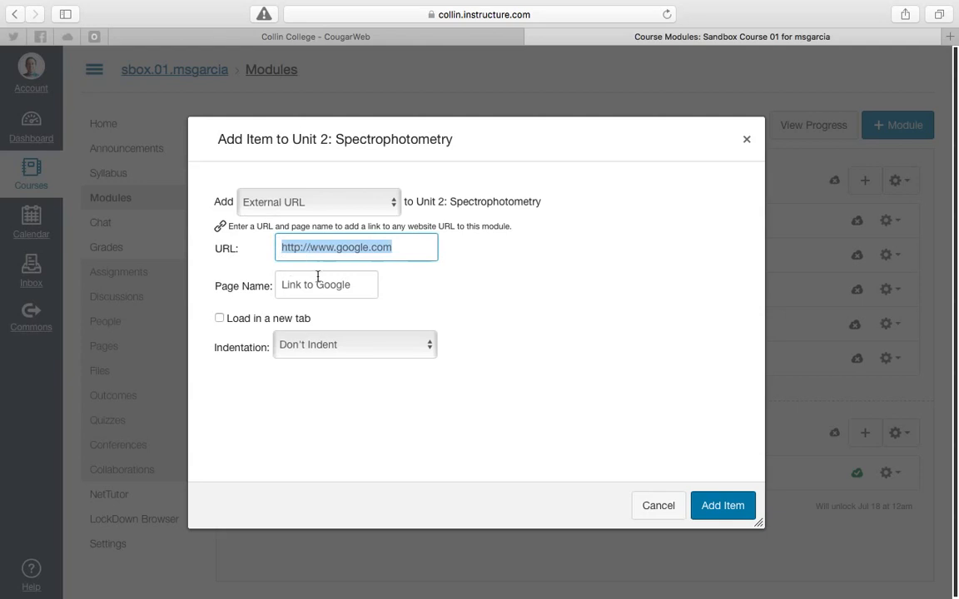
drag(352, 287, 278, 285)
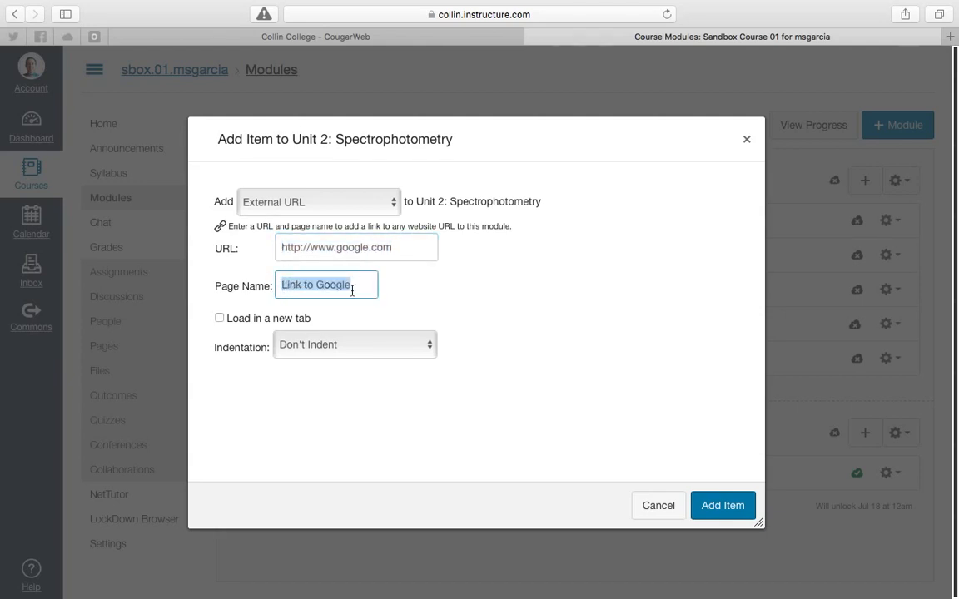
click(221, 322)
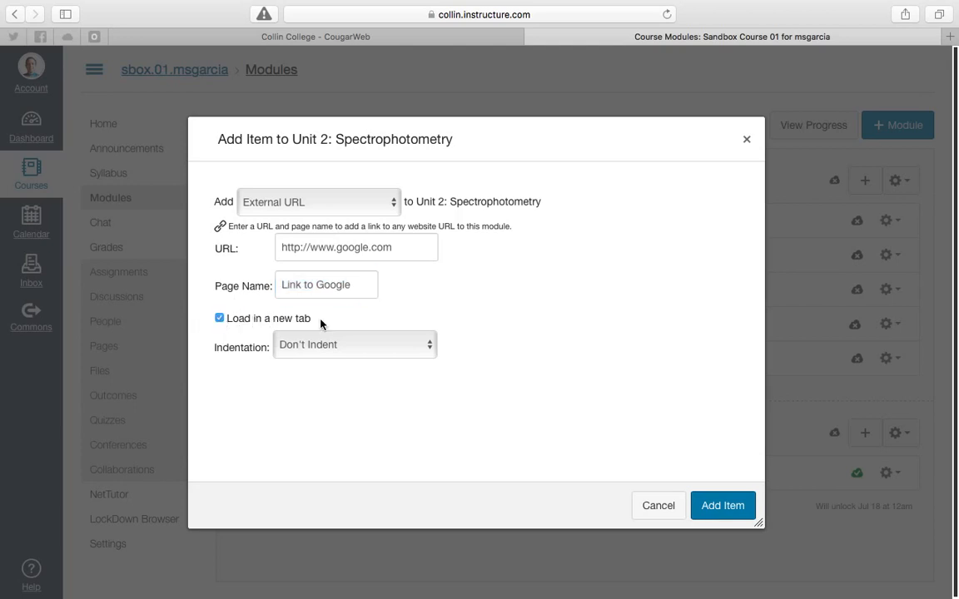
click(726, 504)
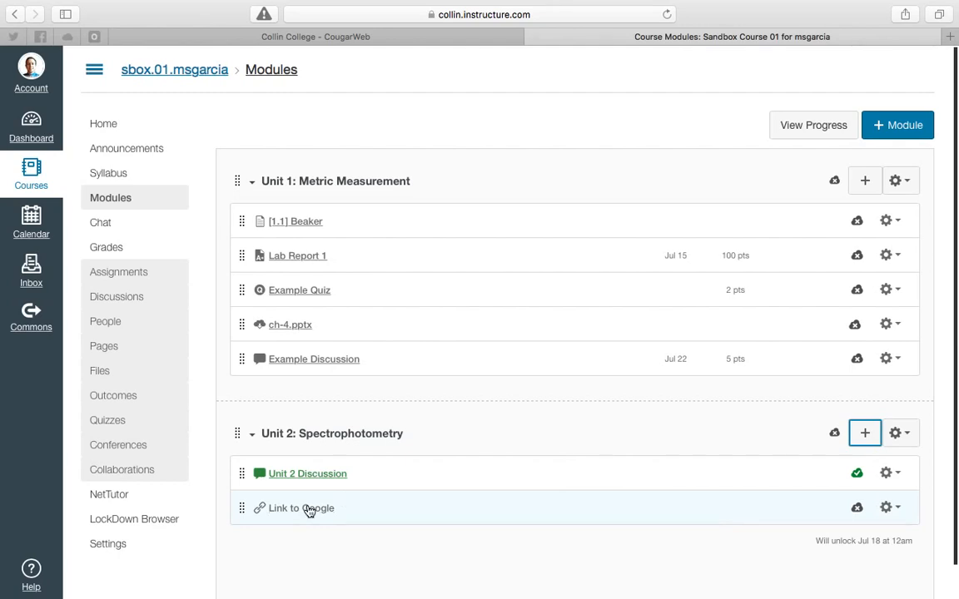
Test the "Link to Google" item by opening its site in a new window, close that page and return to Modules
click(321, 510)
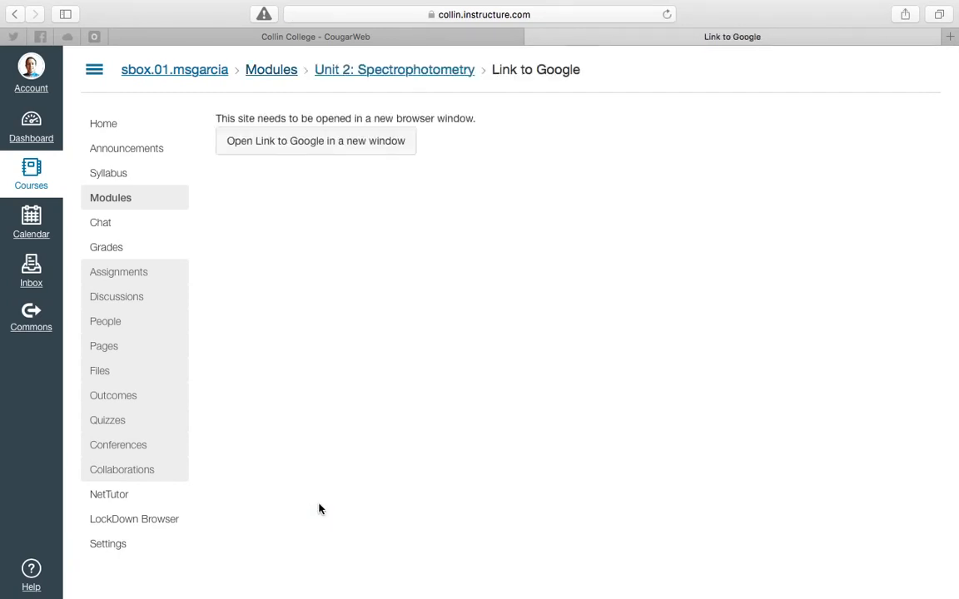
click(333, 147)
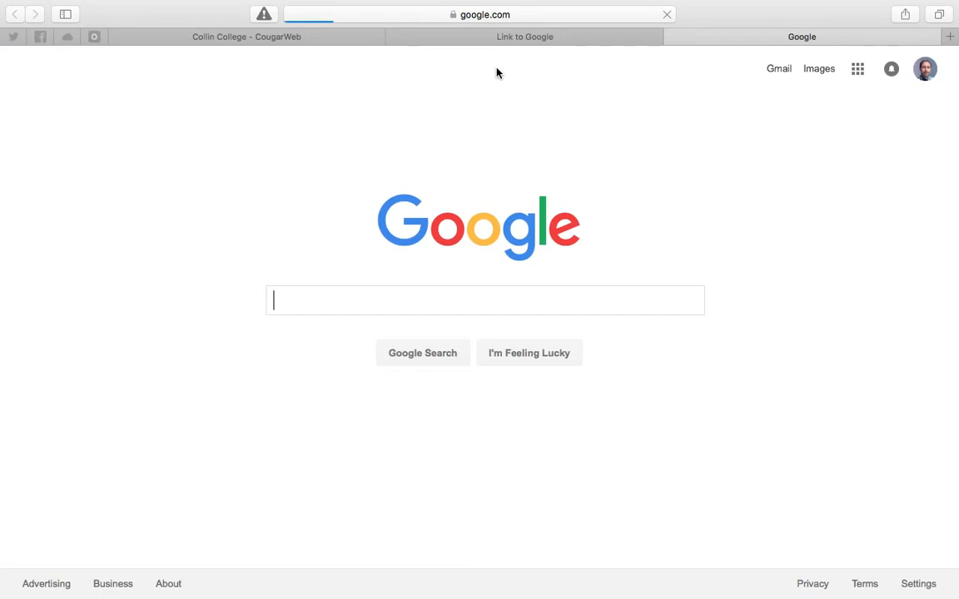
click(672, 39)
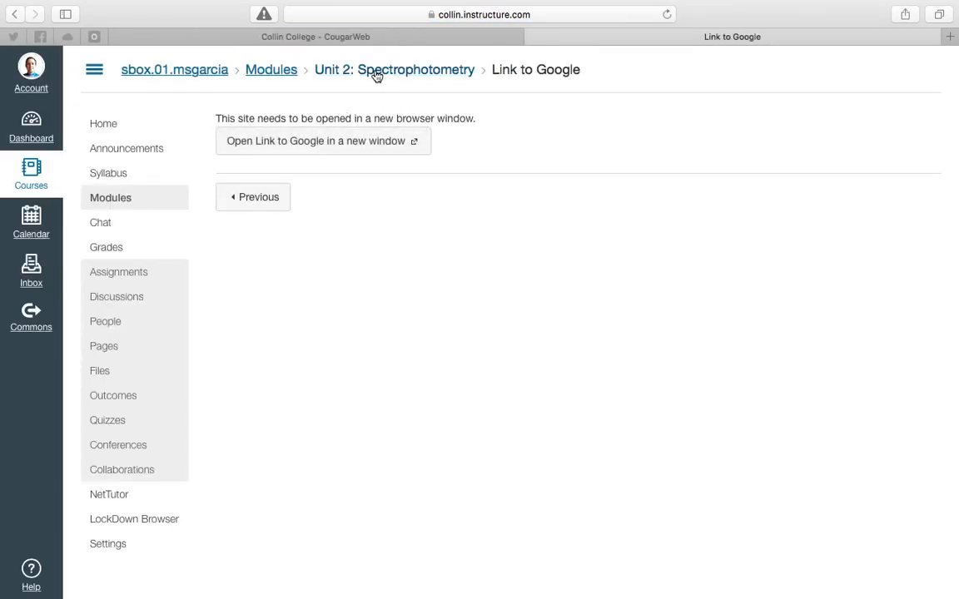
click(274, 71)
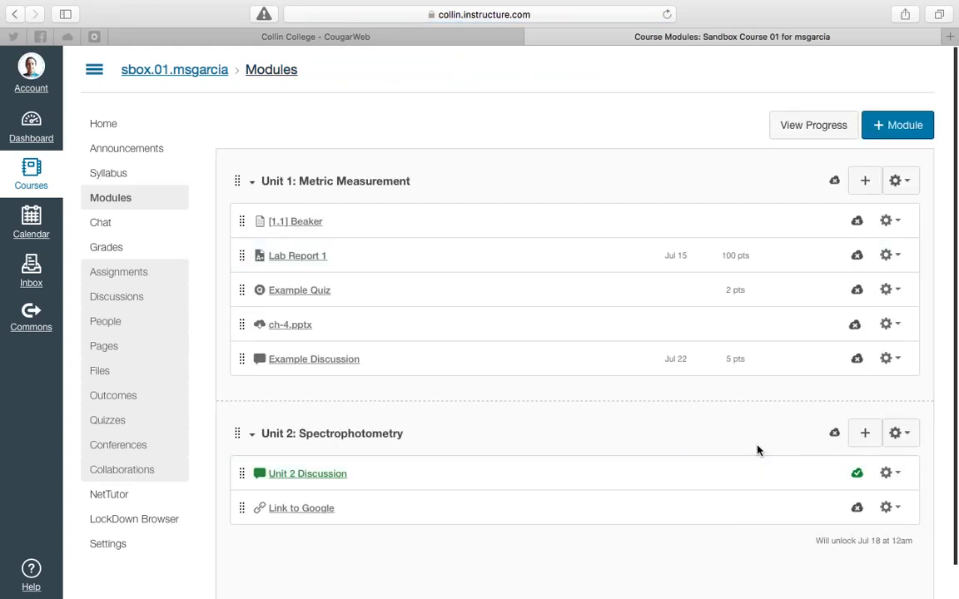
Start an external tool item for Unit 2: Spectrophotometry and choose YouTube as the tool
click(868, 438)
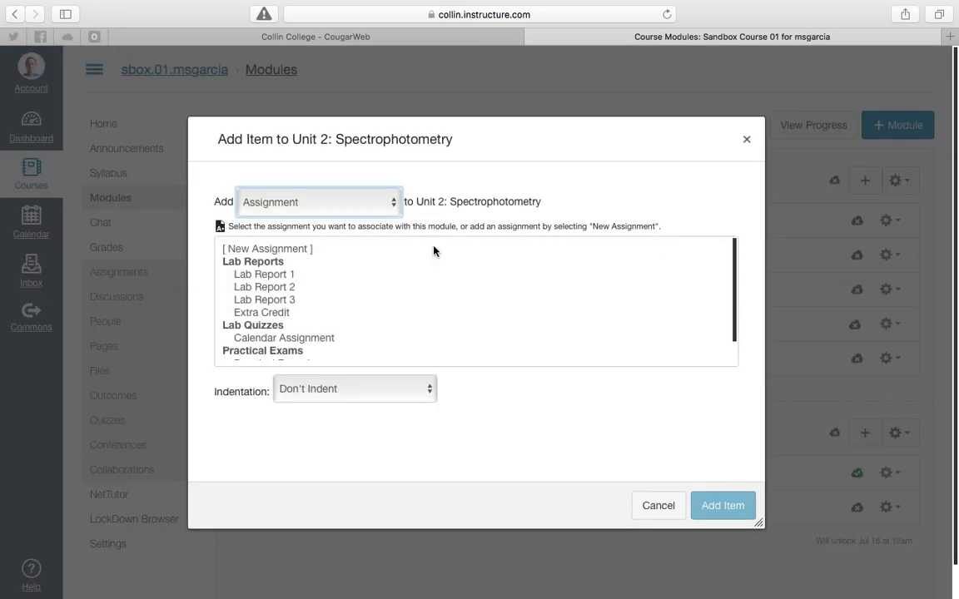
click(383, 206)
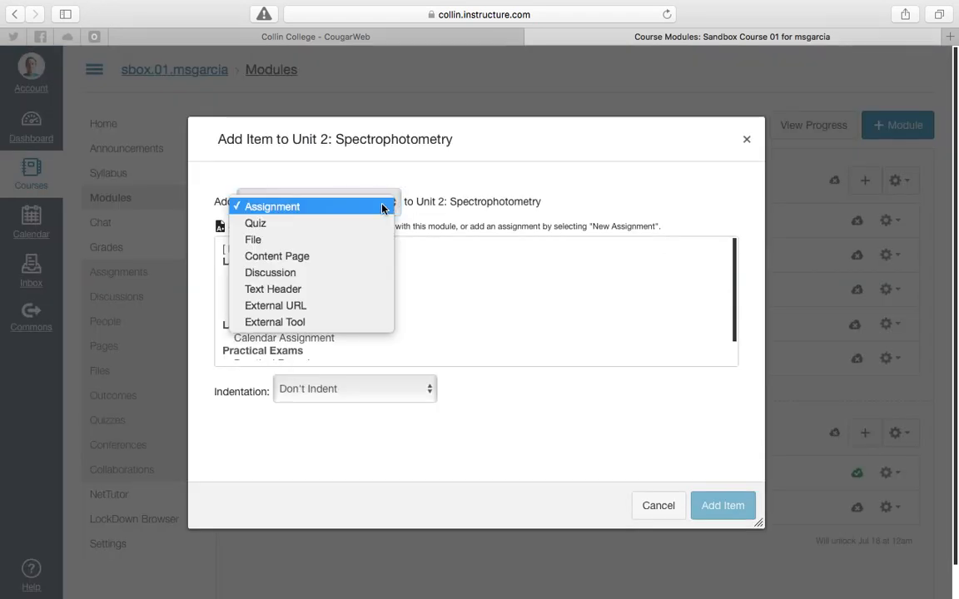
click(357, 322)
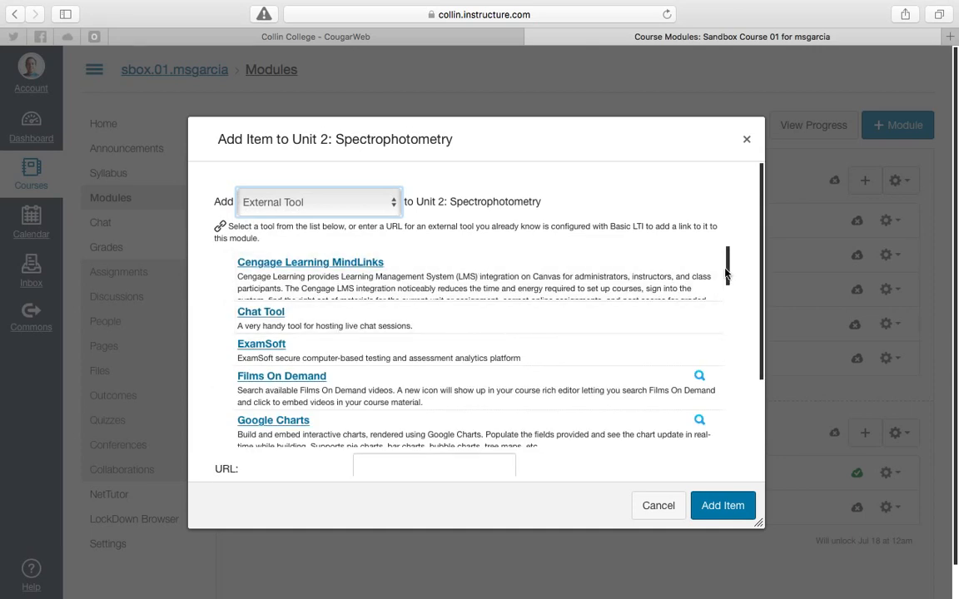
drag(727, 272, 727, 295)
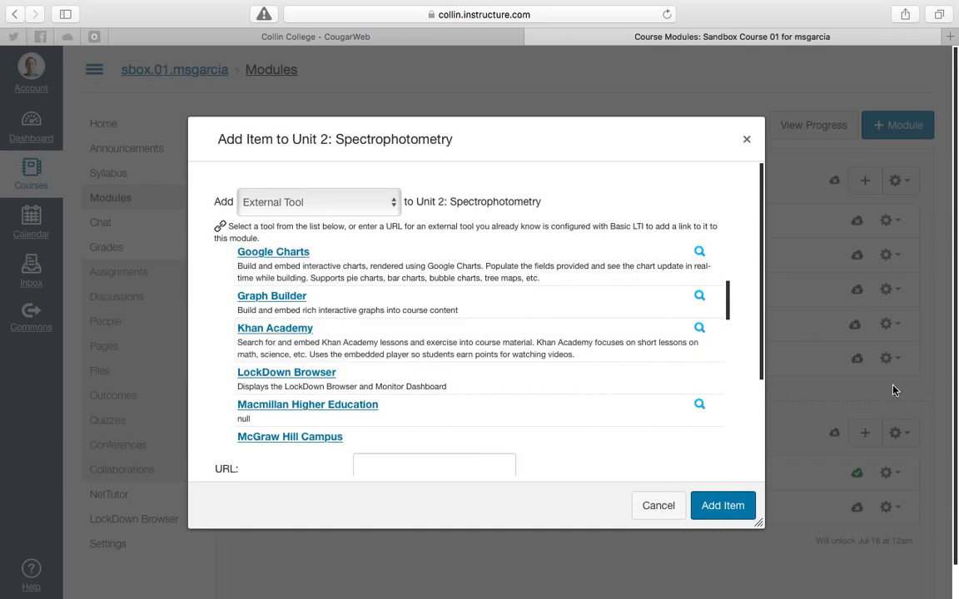
drag(727, 298, 724, 526)
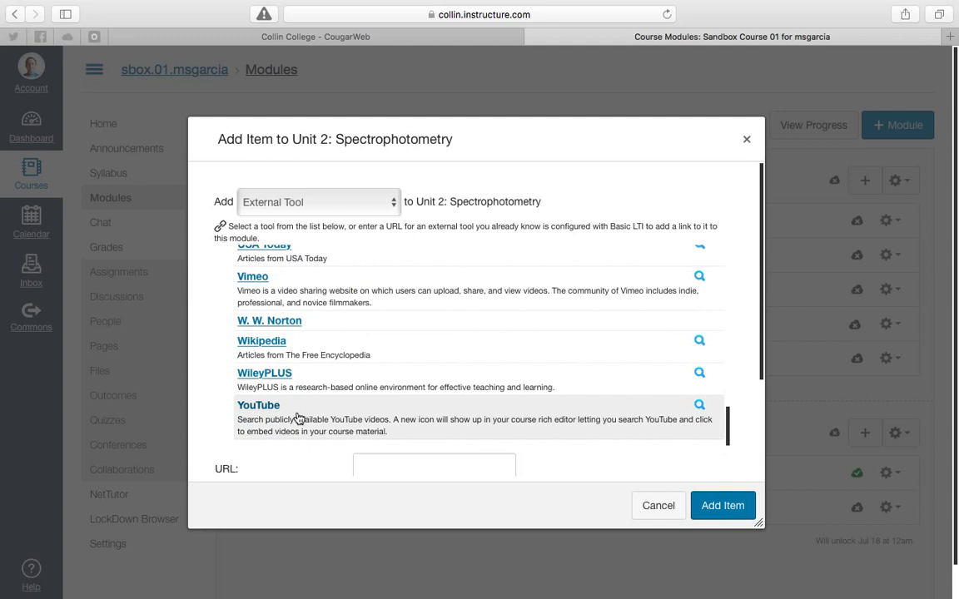
click(272, 414)
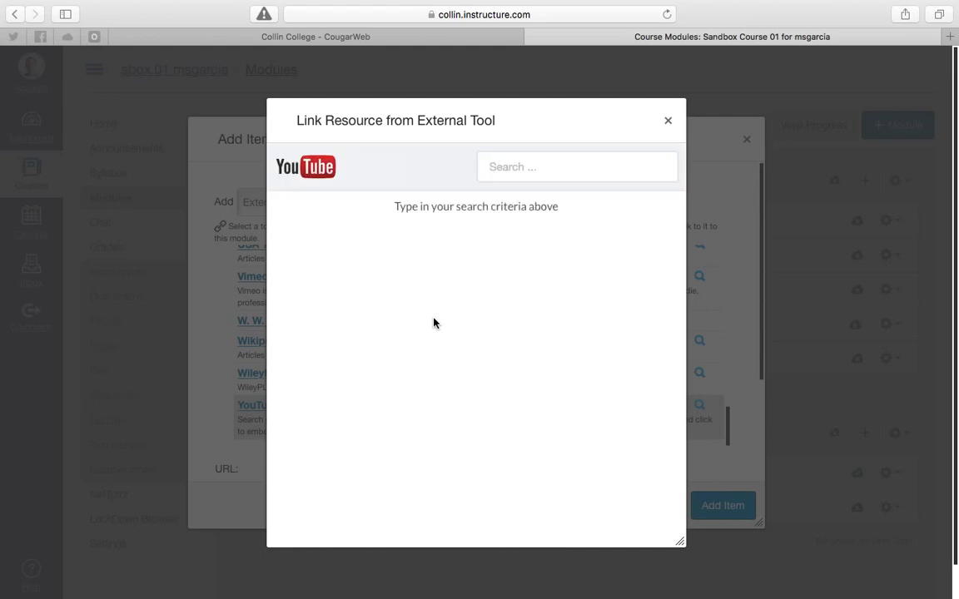
Search YouTube for "spectrophotometry" and add Khan Academy's "Spectrophotometry introduction" video to the Unit 2 module as an embedded item
click(548, 168)
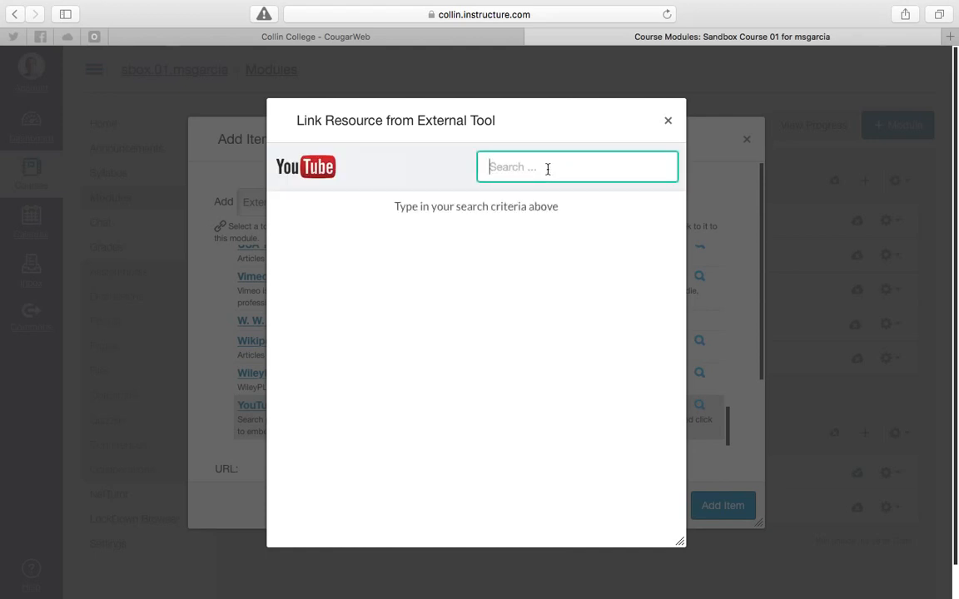
text(sp)
text(ectrophotometry)
key(Return)
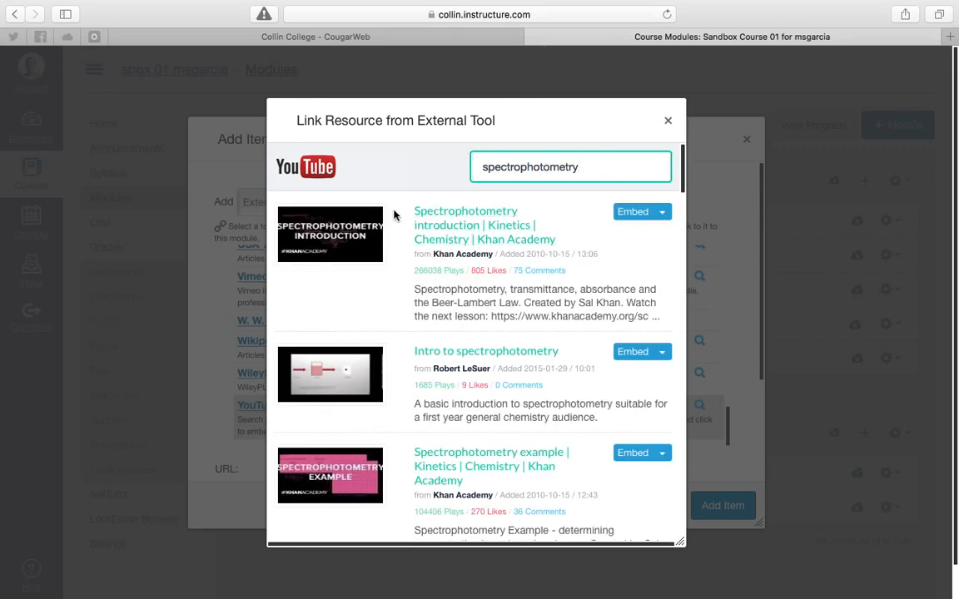
click(634, 216)
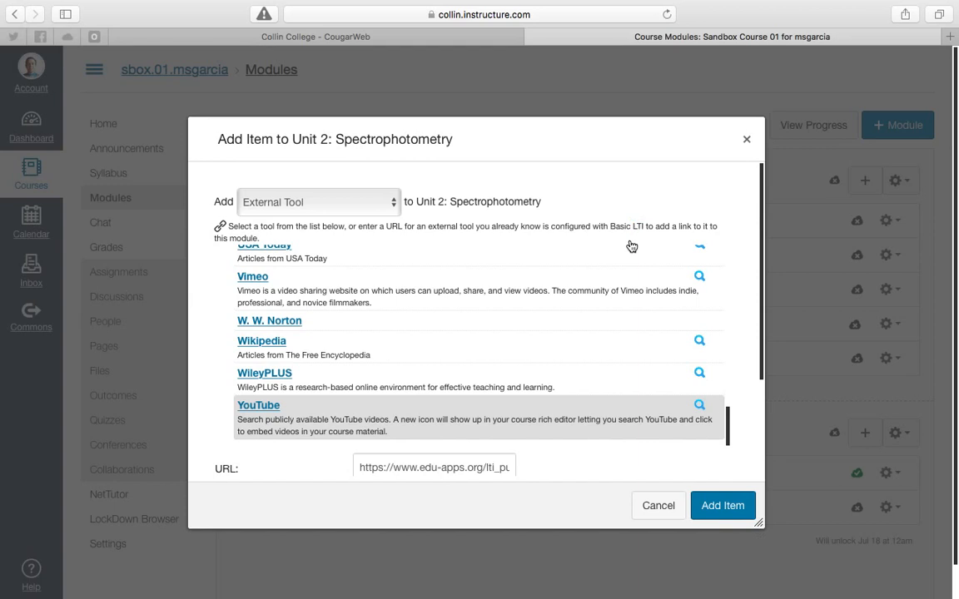
scroll(564, 457, down, 1)
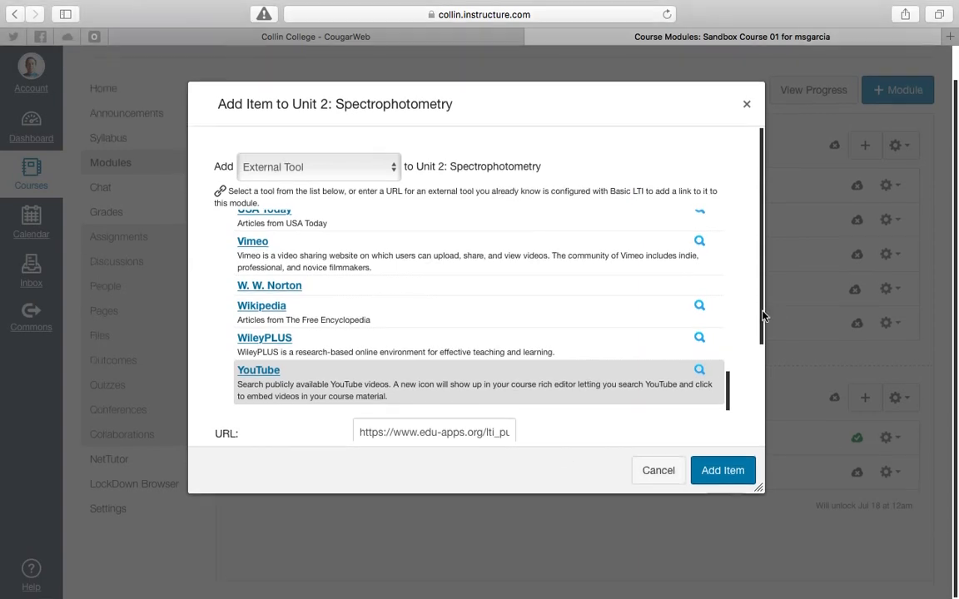
drag(764, 315, 764, 445)
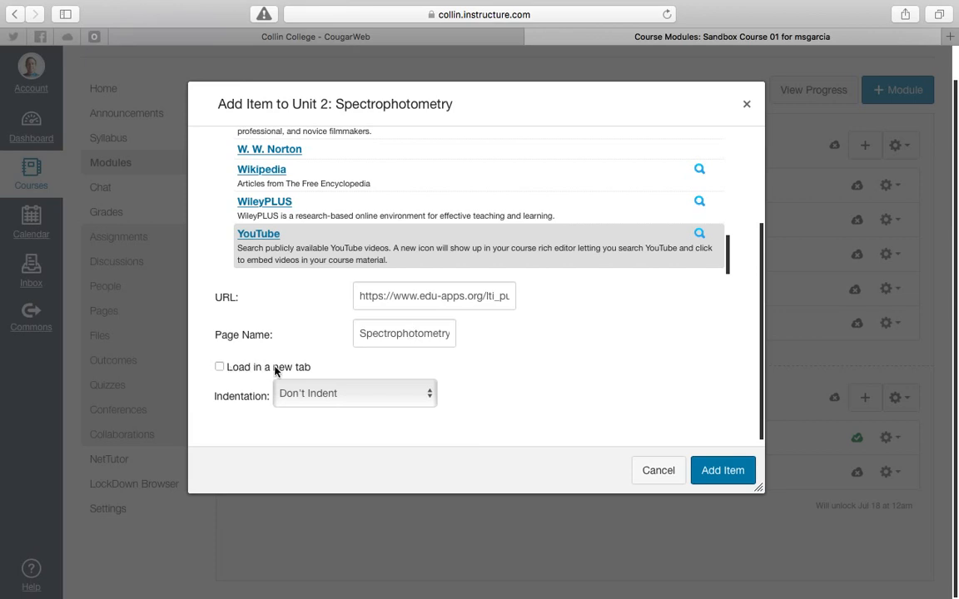
click(715, 473)
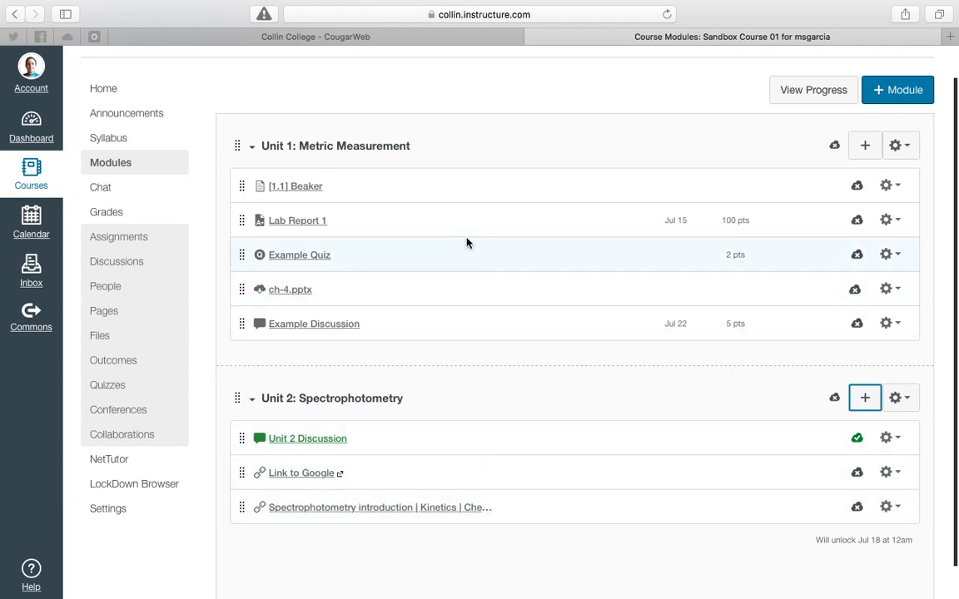
Publish the Unit 1: Metric Measurement module with all its items, and collapse and re-expand it
click(835, 147)
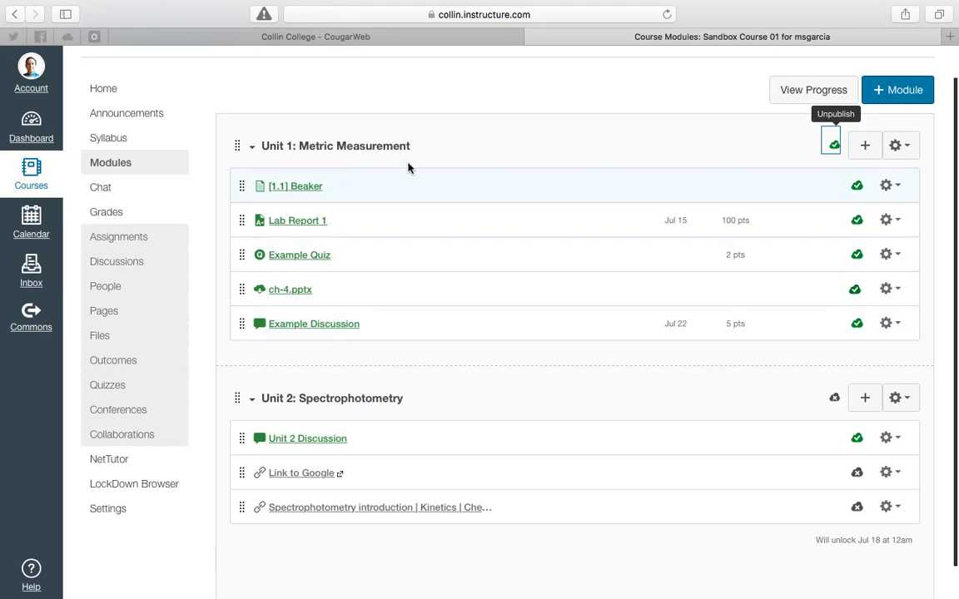
click(648, 147)
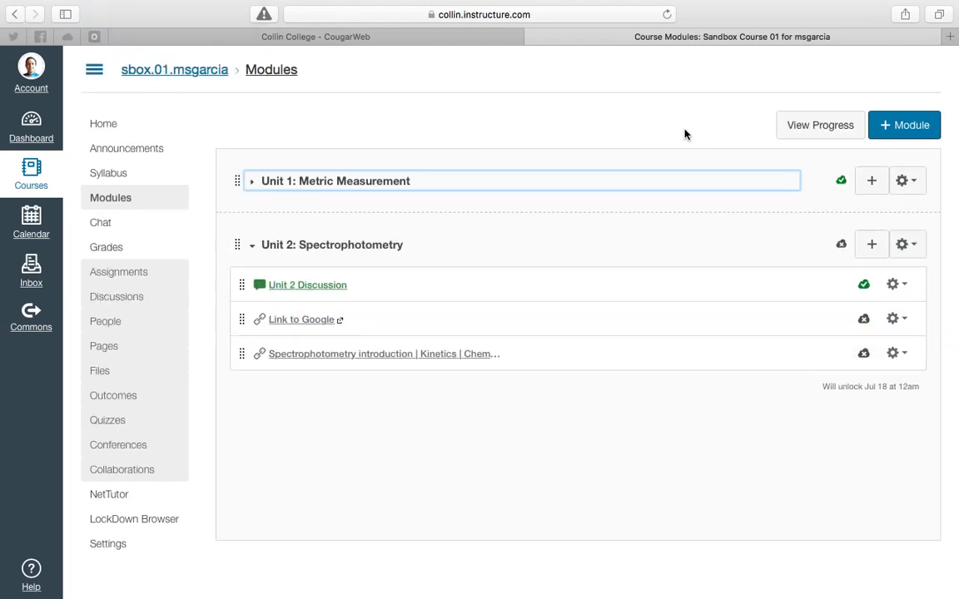
click(251, 181)
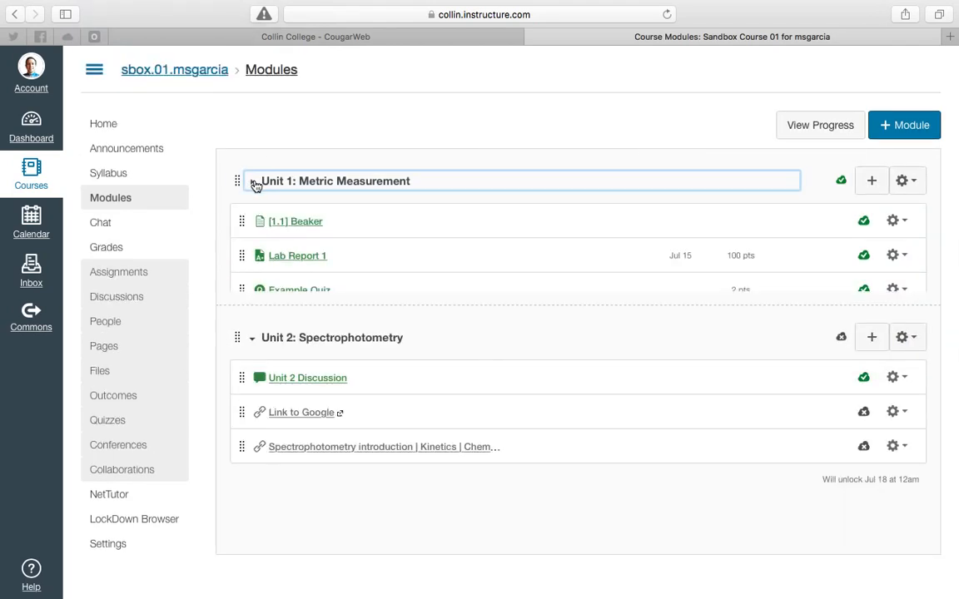